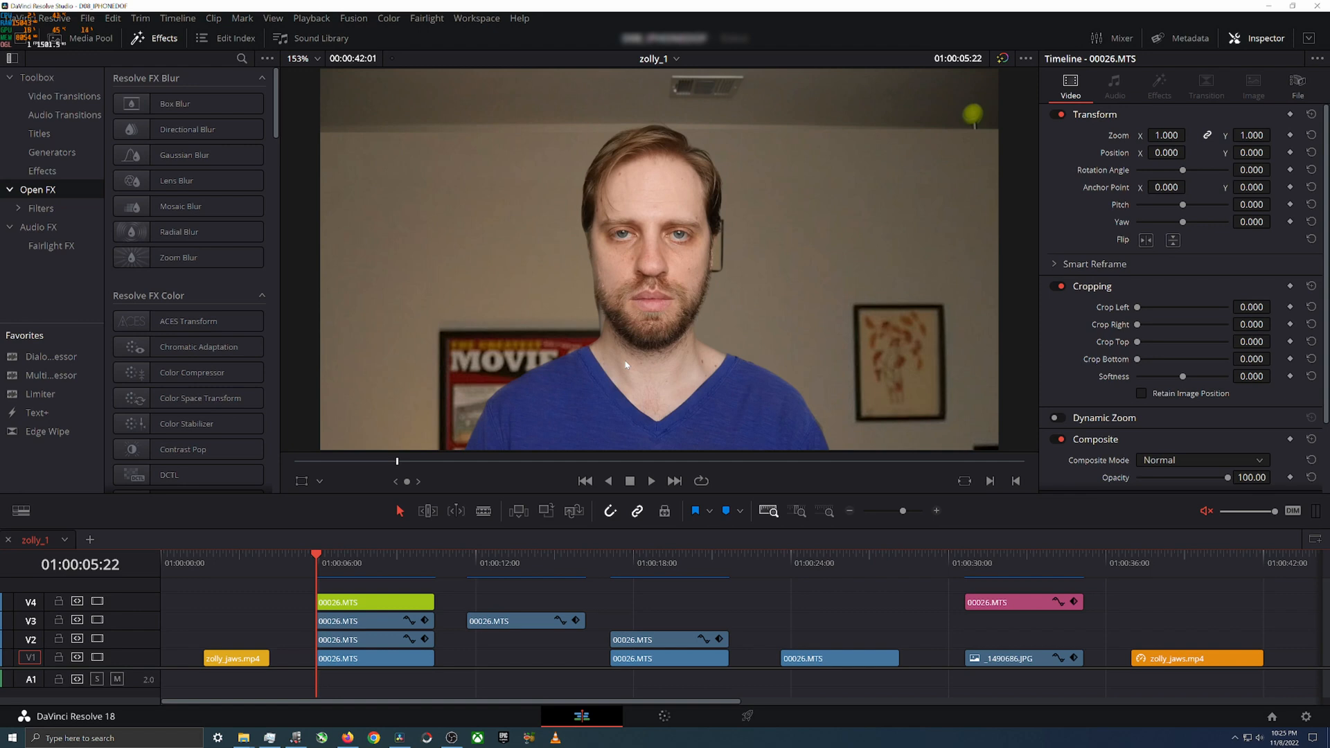
Step: Inspect the Depth Map settings on the color page, toggle the Depth Map Preview on and off, and return to the edit page
{"action": "left_click", "coordinate": [664, 718]}
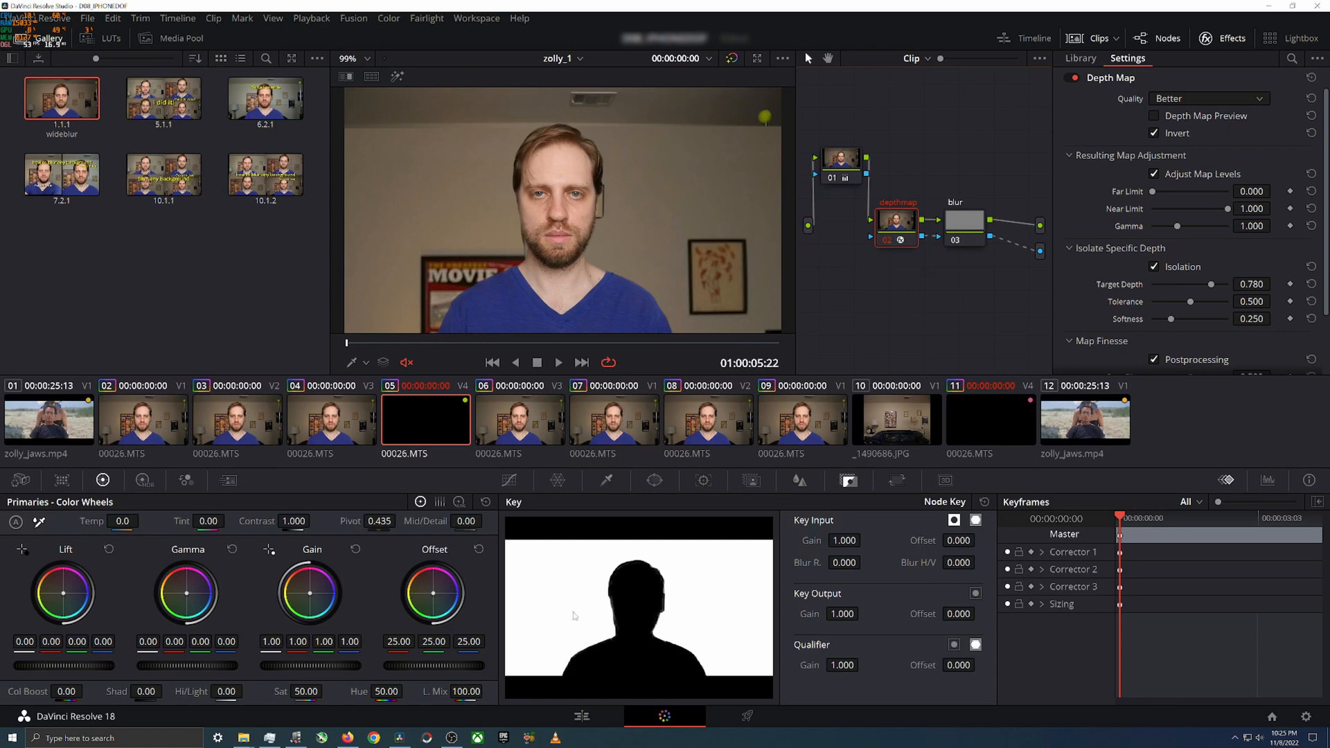
{"action": "left_click", "coordinate": [399, 80]}
{"action": "left_click", "coordinate": [399, 81]}
{"action": "left_click", "coordinate": [1154, 116]}
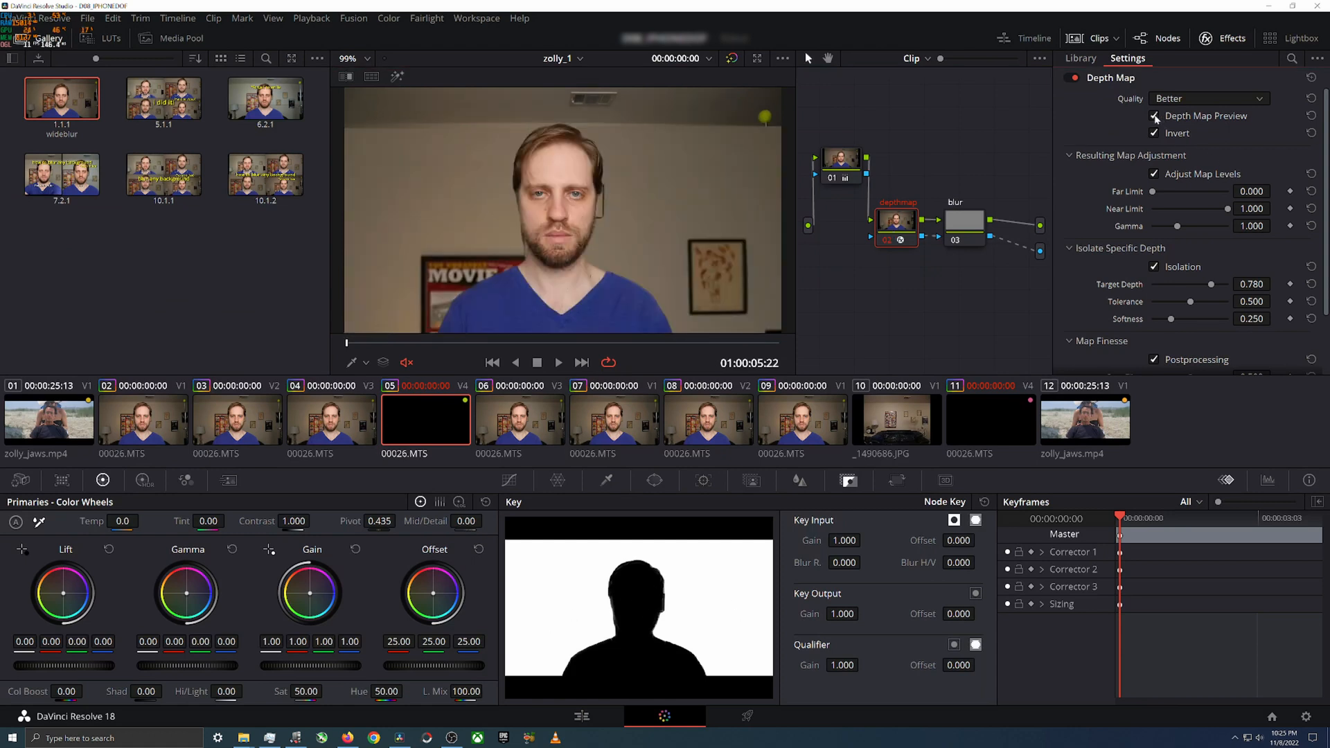
{"action": "left_click", "coordinate": [1154, 116]}
{"action": "left_click", "coordinate": [586, 716]}
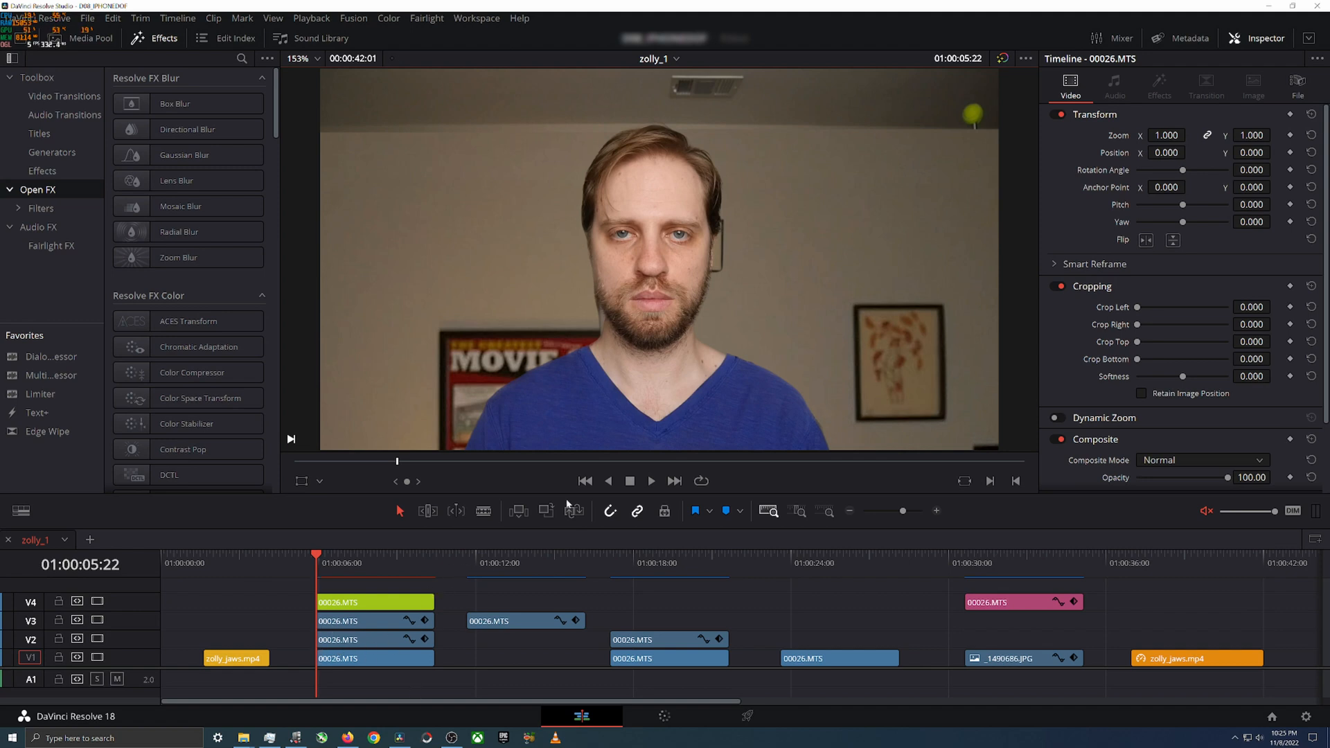
Step: Scrub through the V3 background clip, the split-screen comparison and the lone V1 clip, comparing the original footage with the composite
{"action": "left_click", "coordinate": [471, 559]}
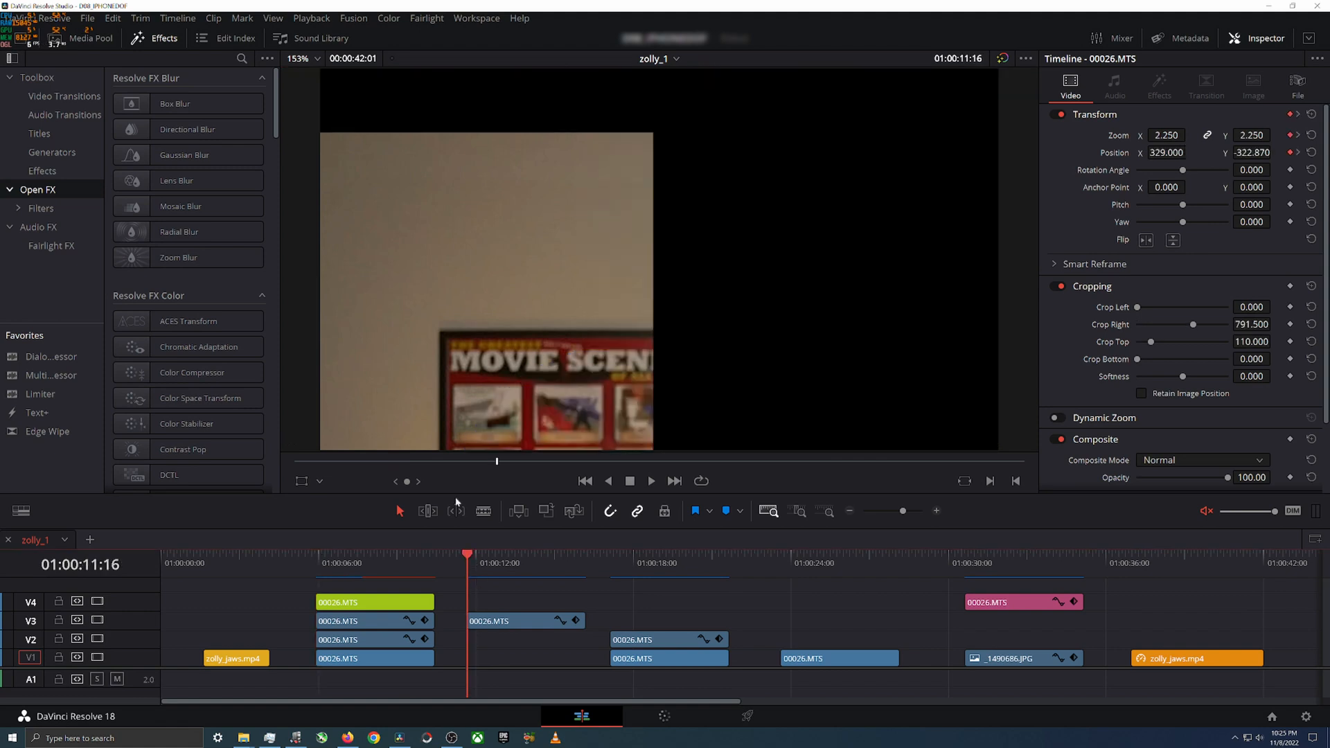
{"action": "left_click_drag", "start_coordinate": [474, 554], "coordinate": [558, 561]}
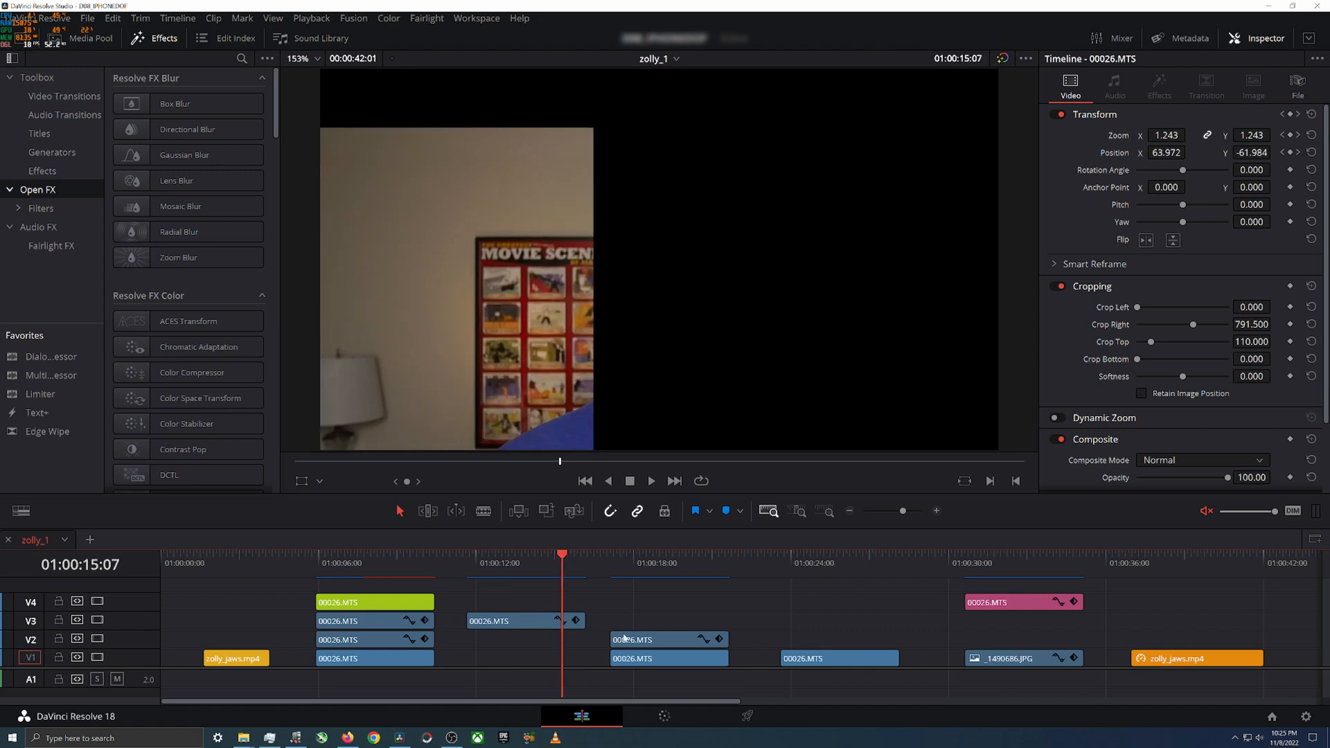
{"action": "left_click_drag", "start_coordinate": [612, 557], "coordinate": [642, 564]}
{"action": "left_click_drag", "start_coordinate": [781, 564], "coordinate": [847, 559]}
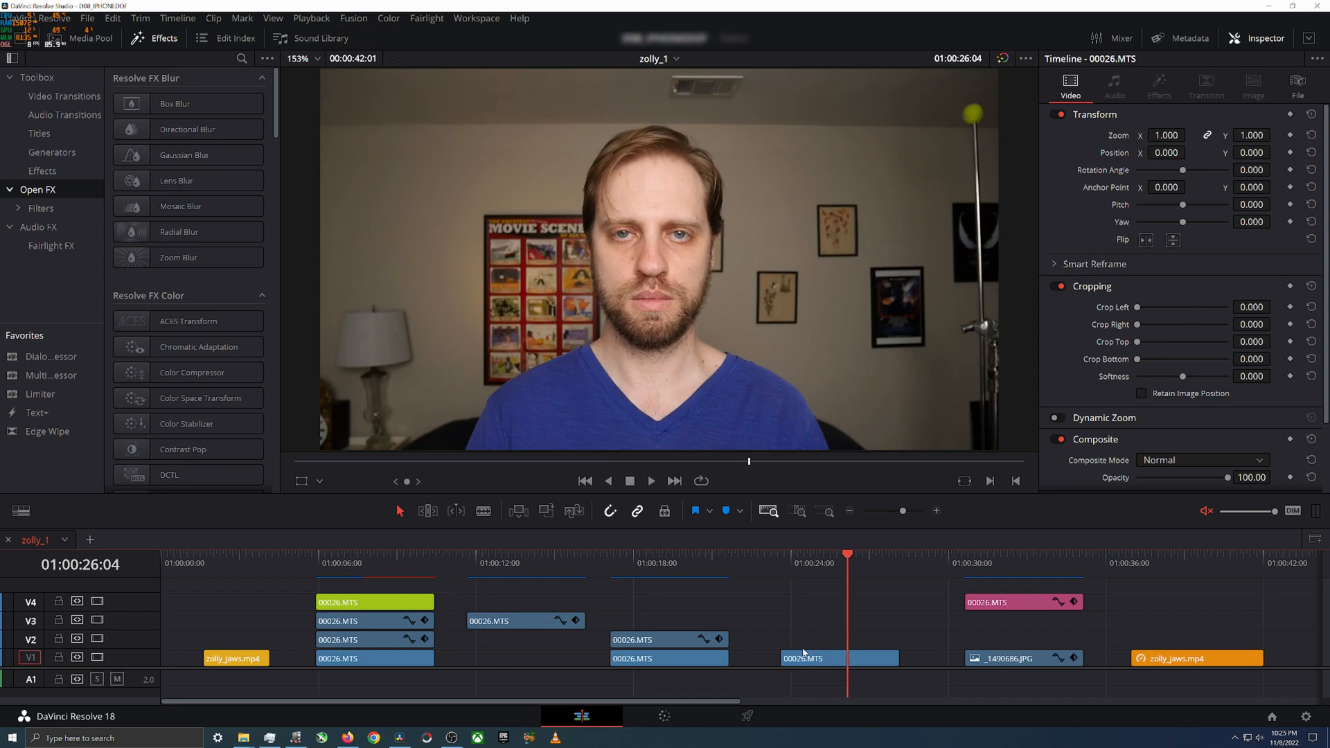
{"action": "left_click", "coordinate": [809, 562]}
{"action": "left_click", "coordinate": [379, 562]}
{"action": "left_click", "coordinate": [360, 560]}
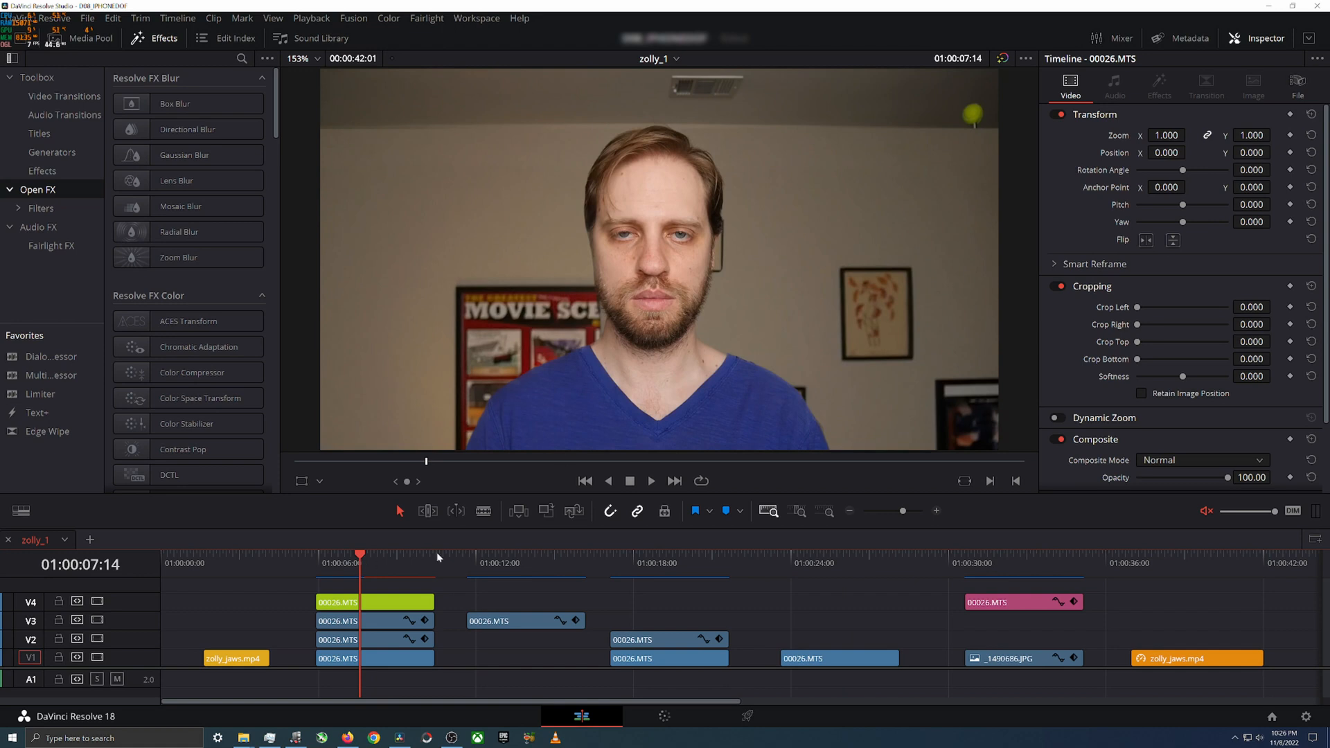
{"action": "left_click", "coordinate": [810, 562]}
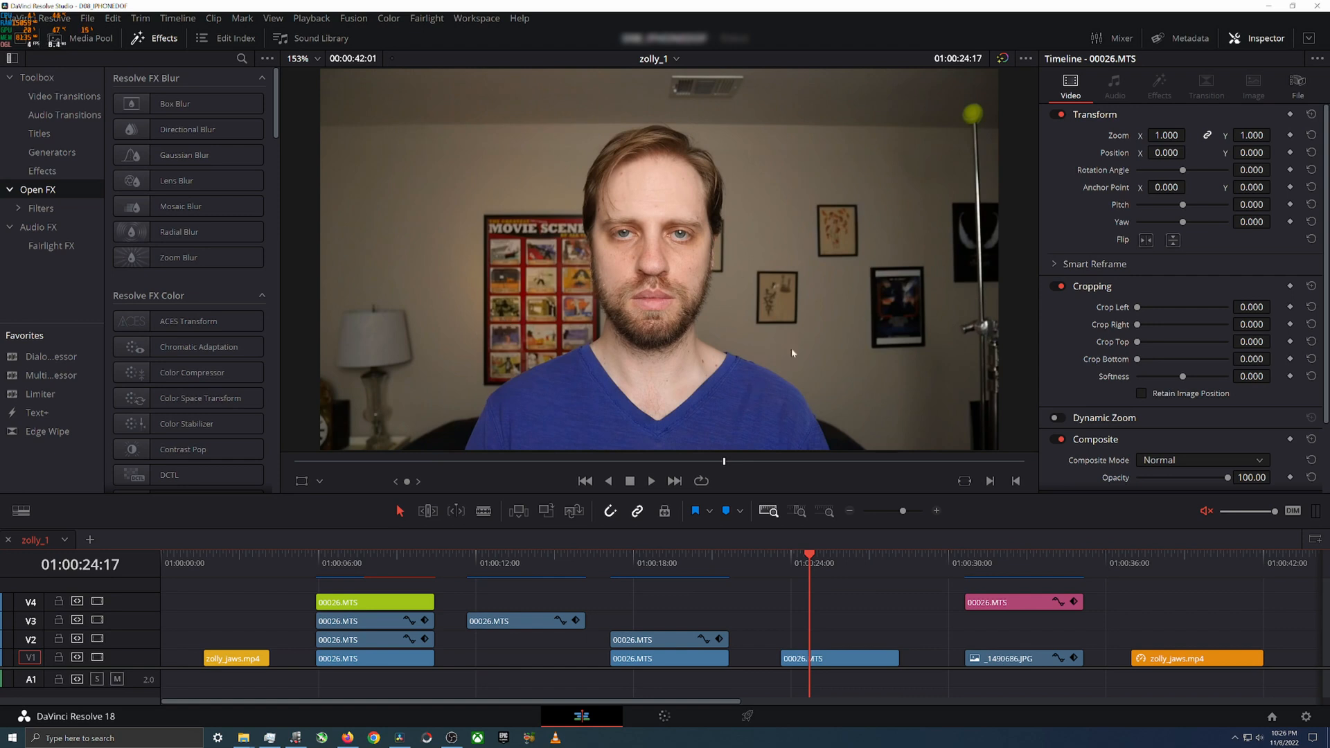
Step: Play the stacked 00026.MTS composite repeatedly from its first frame at 01:00:05:22 to review the dolly zoom effect
{"action": "left_click", "coordinate": [315, 561]}
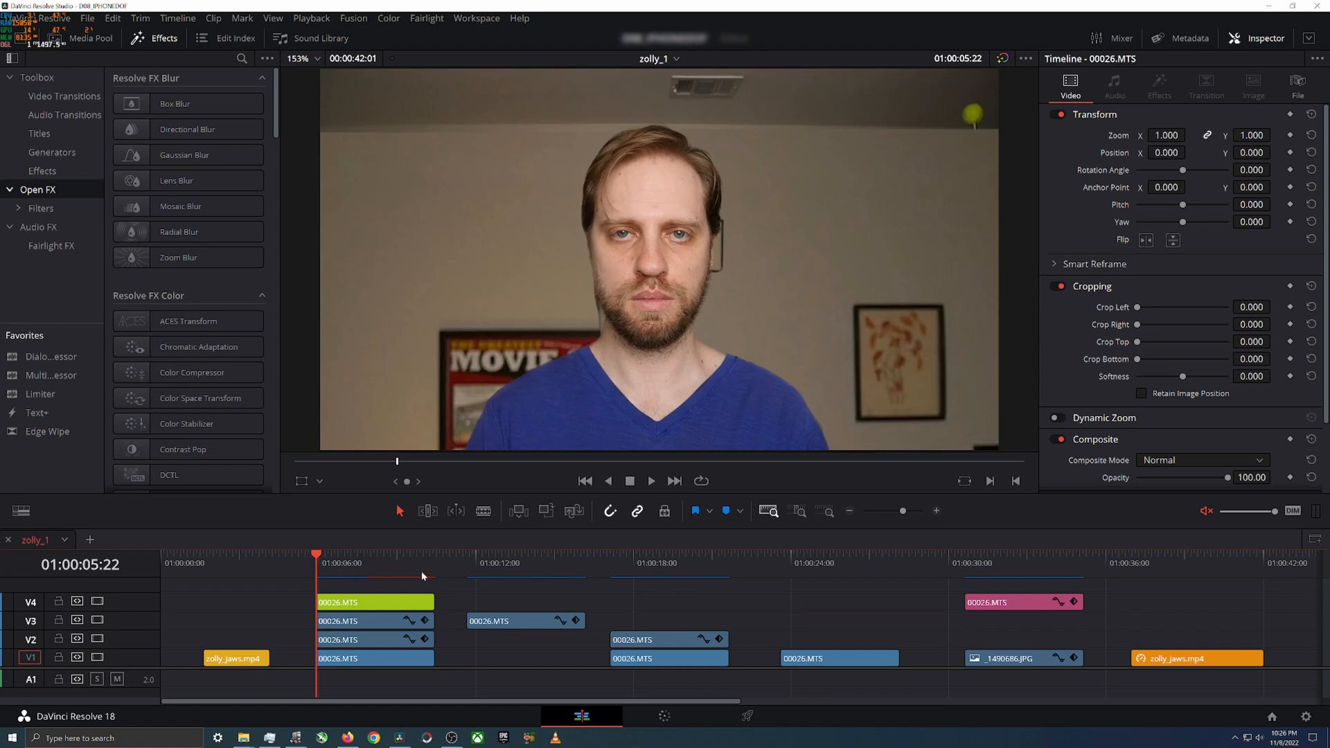
{"action": "key", "text": "space"}
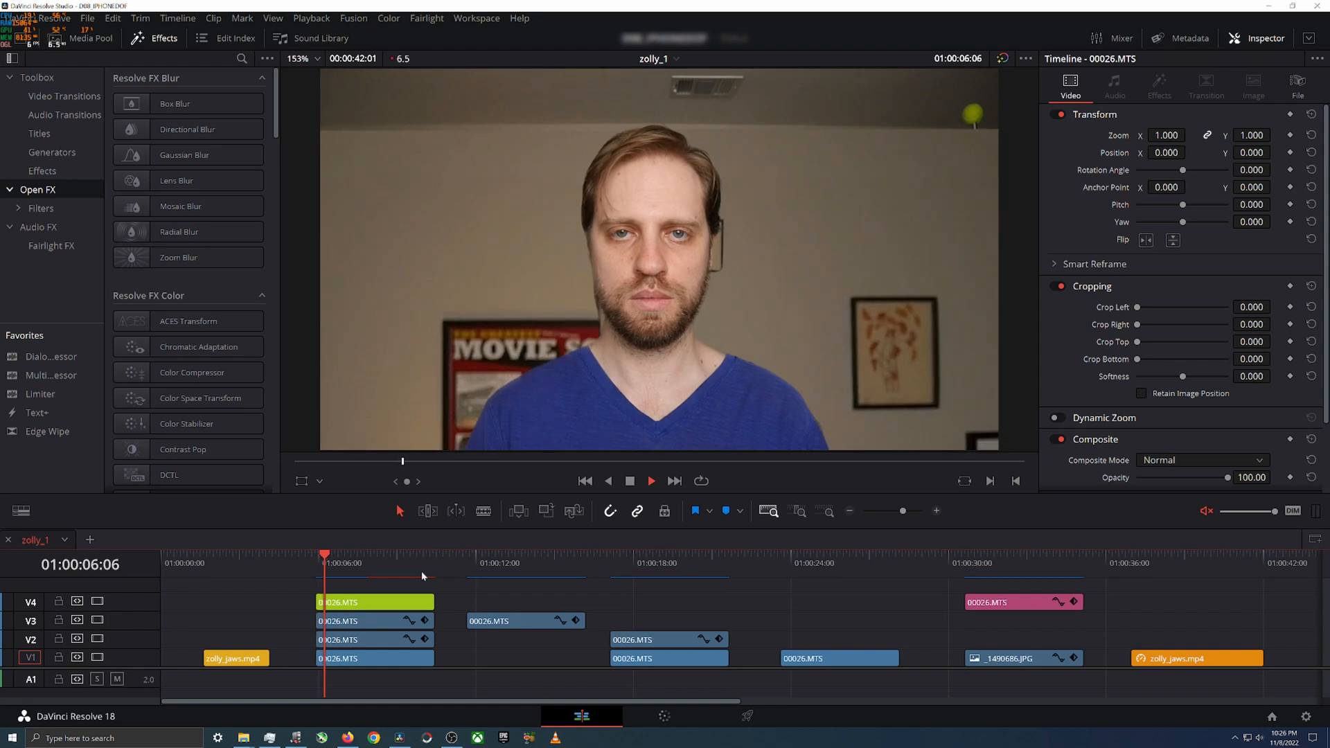
{"action": "key", "text": "space"}
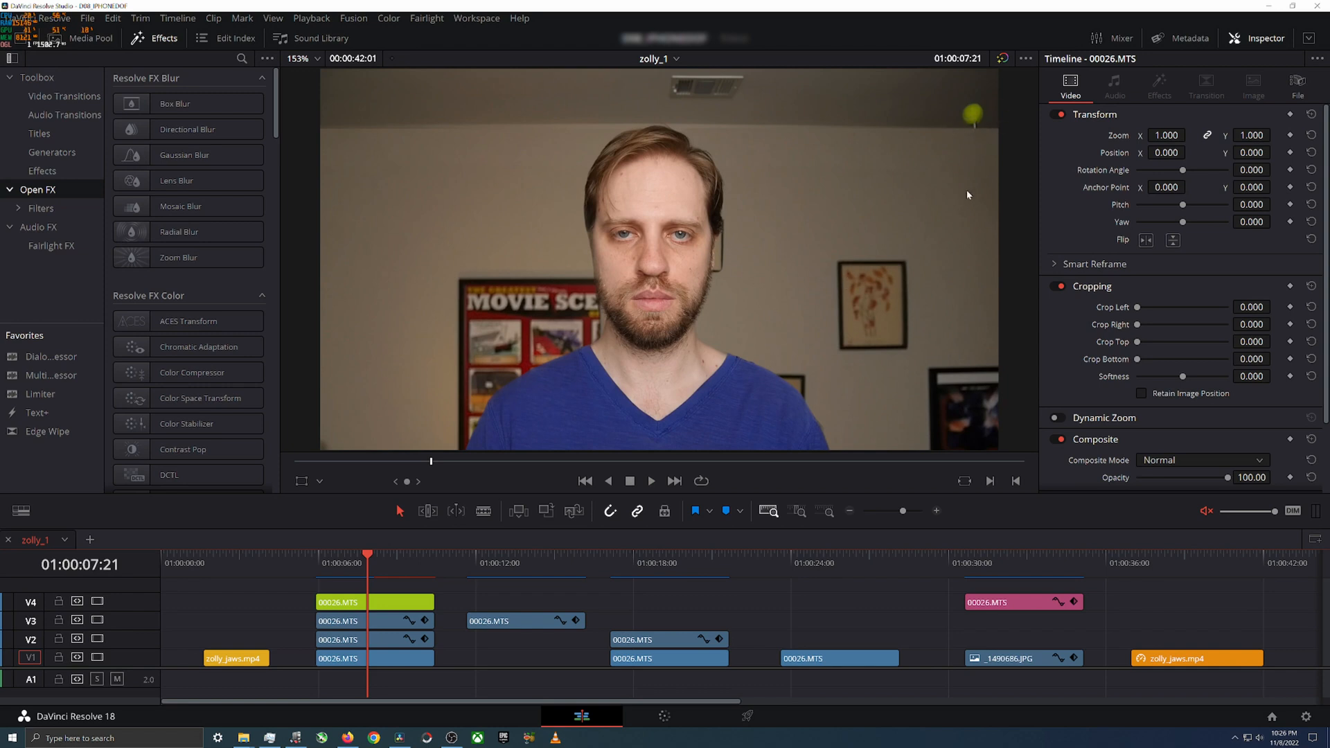
{"action": "left_click", "coordinate": [317, 558]}
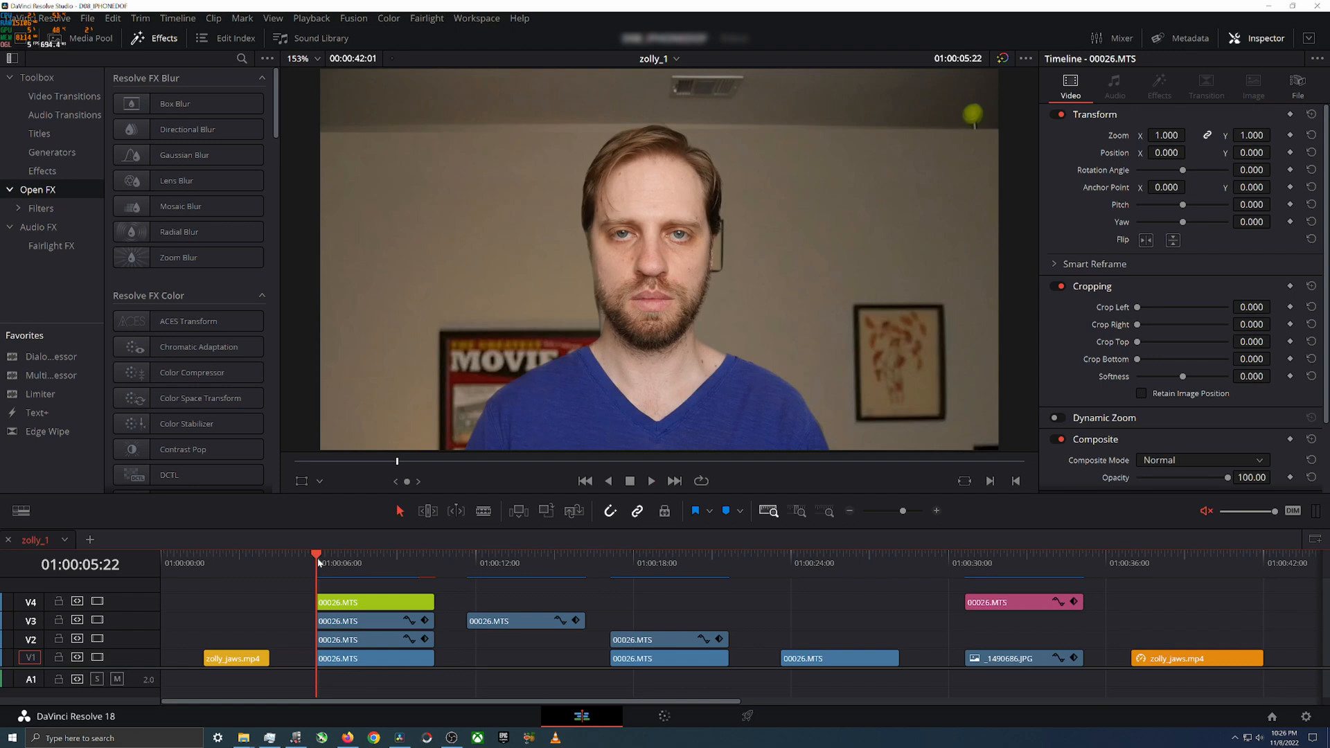
{"action": "key", "text": "space"}
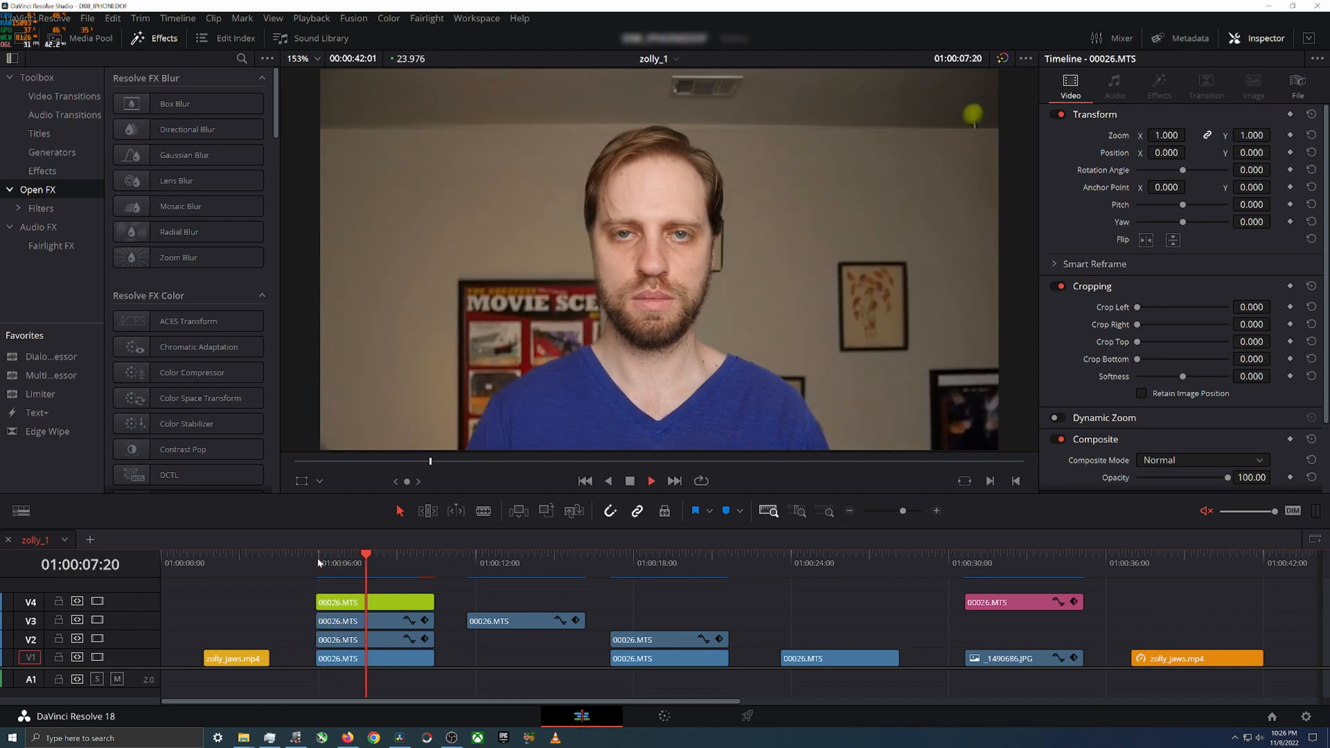
{"action": "key", "text": "space"}
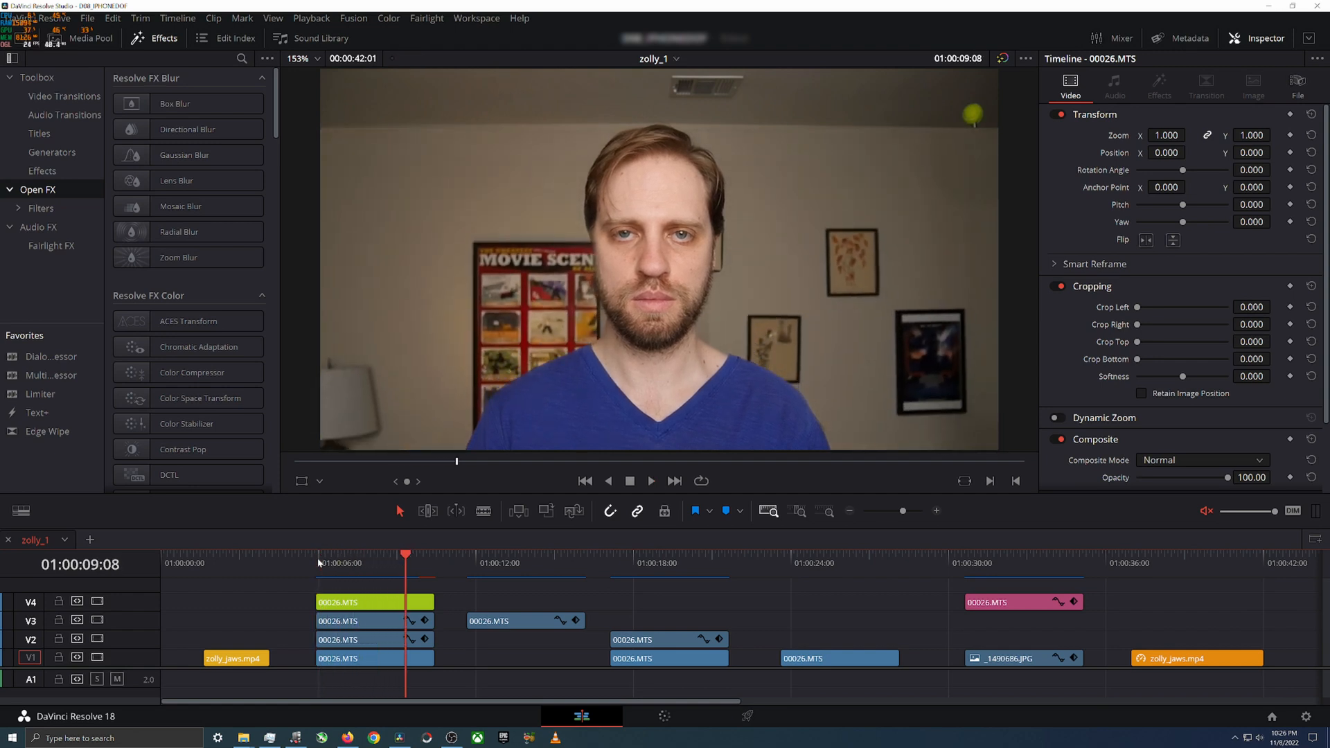
{"action": "key", "text": "Right"}
{"action": "key", "text": "Right"}
{"action": "key", "text": "Right"}
{"action": "key", "text": "Right"}
{"action": "key", "text": "Right"}
{"action": "key", "text": "Right"}
{"action": "key", "text": "Right"}
{"action": "key", "text": "Right"}
{"action": "key", "text": "Right"}
{"action": "key", "text": "Right"}
{"action": "key", "text": "Right"}
{"action": "key", "text": "Right"}
{"action": "key", "text": "Right"}
{"action": "left_click", "coordinate": [318, 560]}
{"action": "key", "text": "space"}
{"action": "key", "text": "space"}
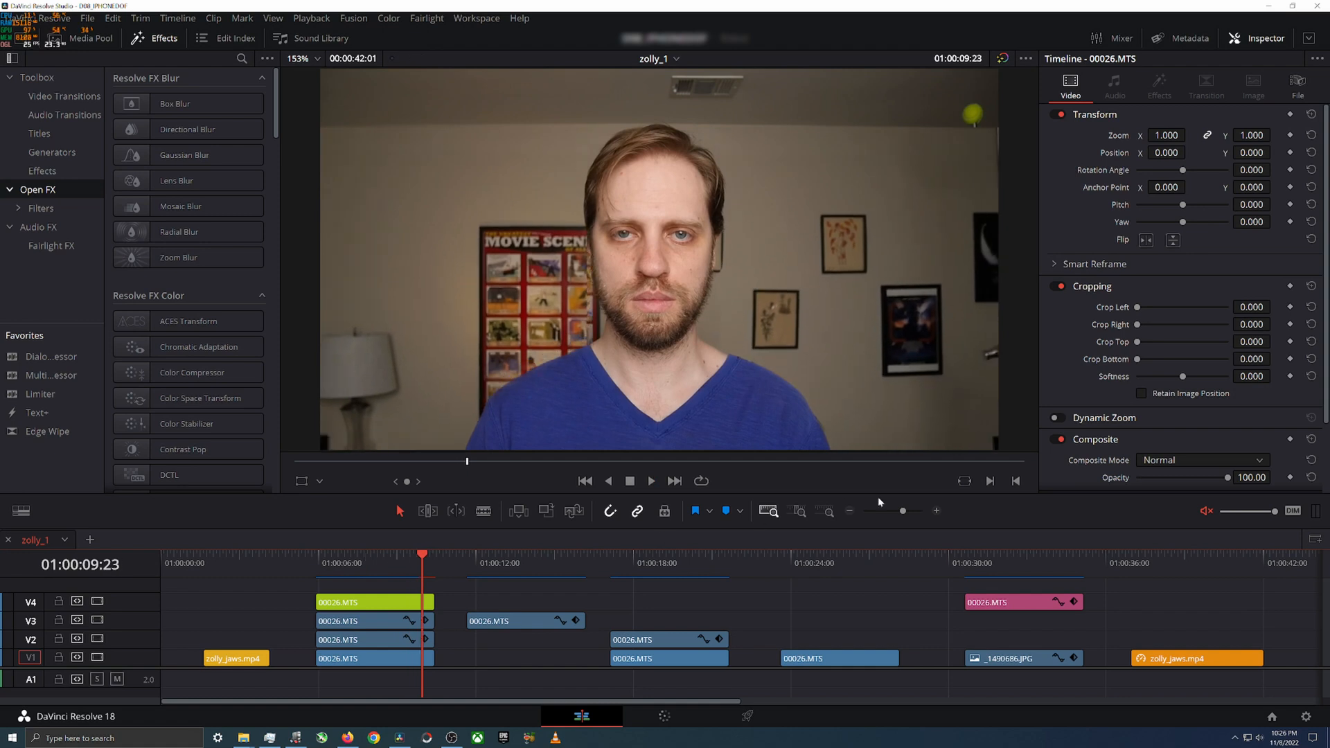
Step: Select the green 00026.MTS clip on V4, review its transform properties, and scrub the composite to its last frame at 01:00:10:10
{"action": "left_click", "coordinate": [385, 600]}
{"action": "scroll", "coordinate": [1174, 400], "scroll_direction": "down", "scroll_amount": 3}
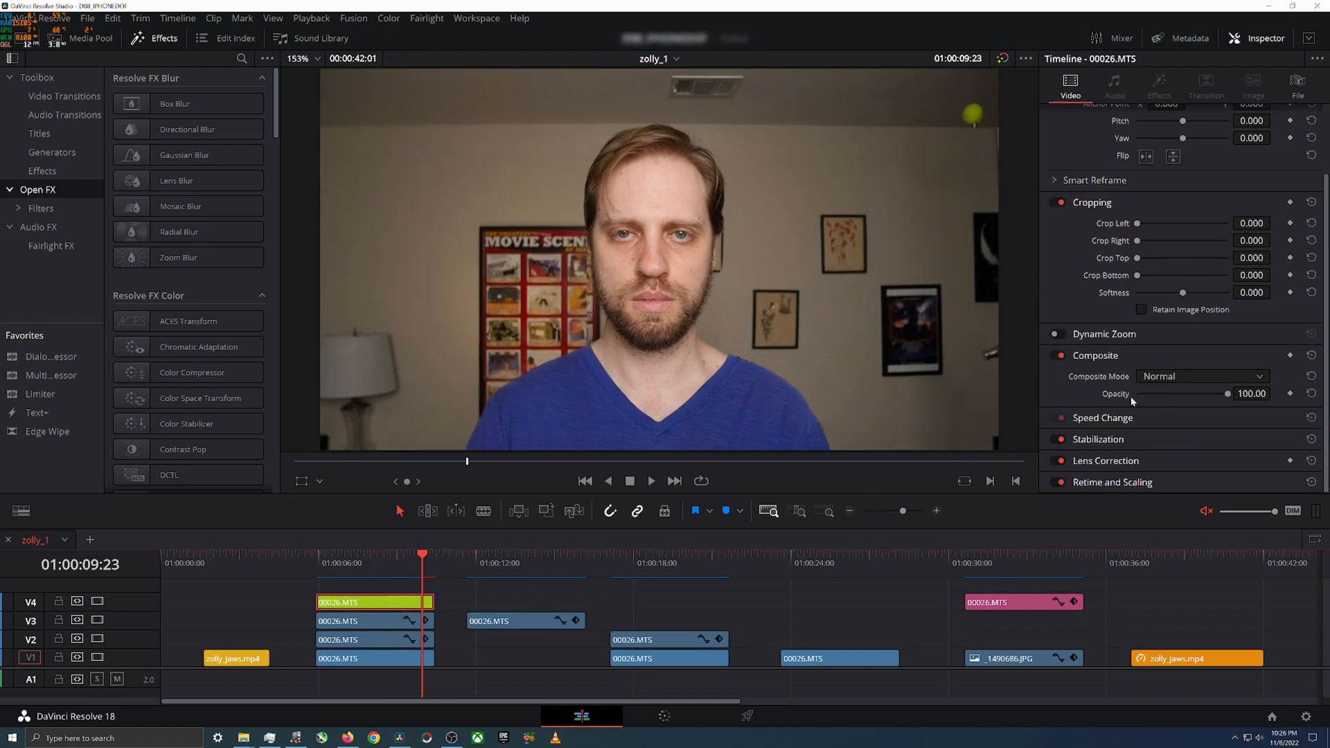
{"action": "scroll", "coordinate": [1104, 460], "scroll_direction": "down", "scroll_amount": 1}
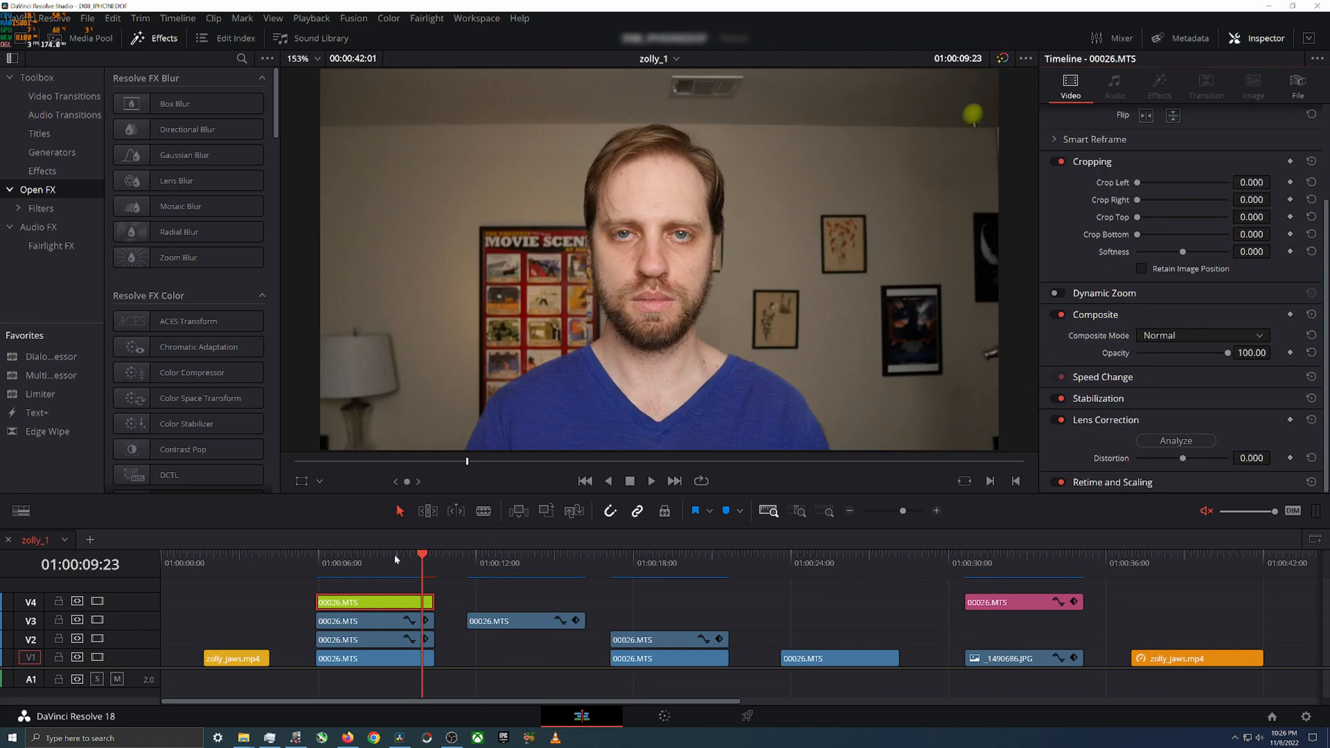
{"action": "left_click_drag", "start_coordinate": [318, 562], "coordinate": [424, 559]}
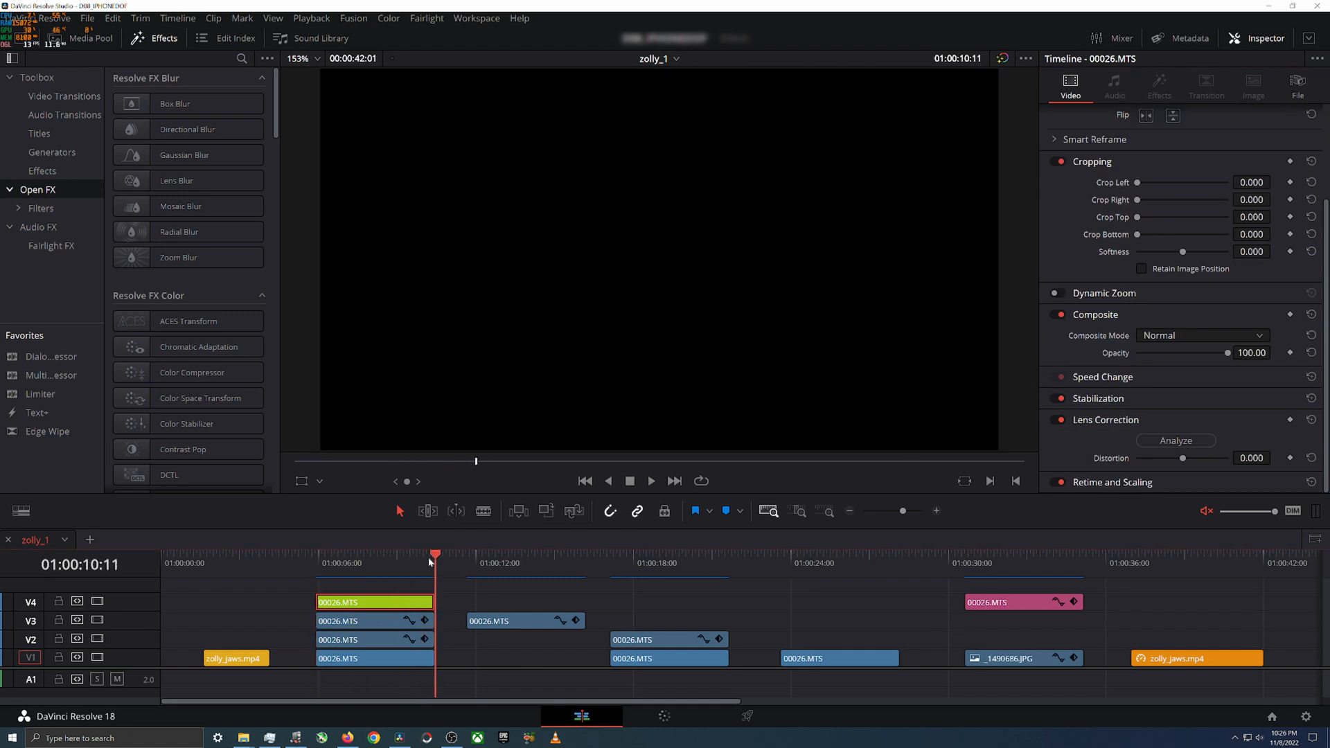
{"action": "key", "text": "Left"}
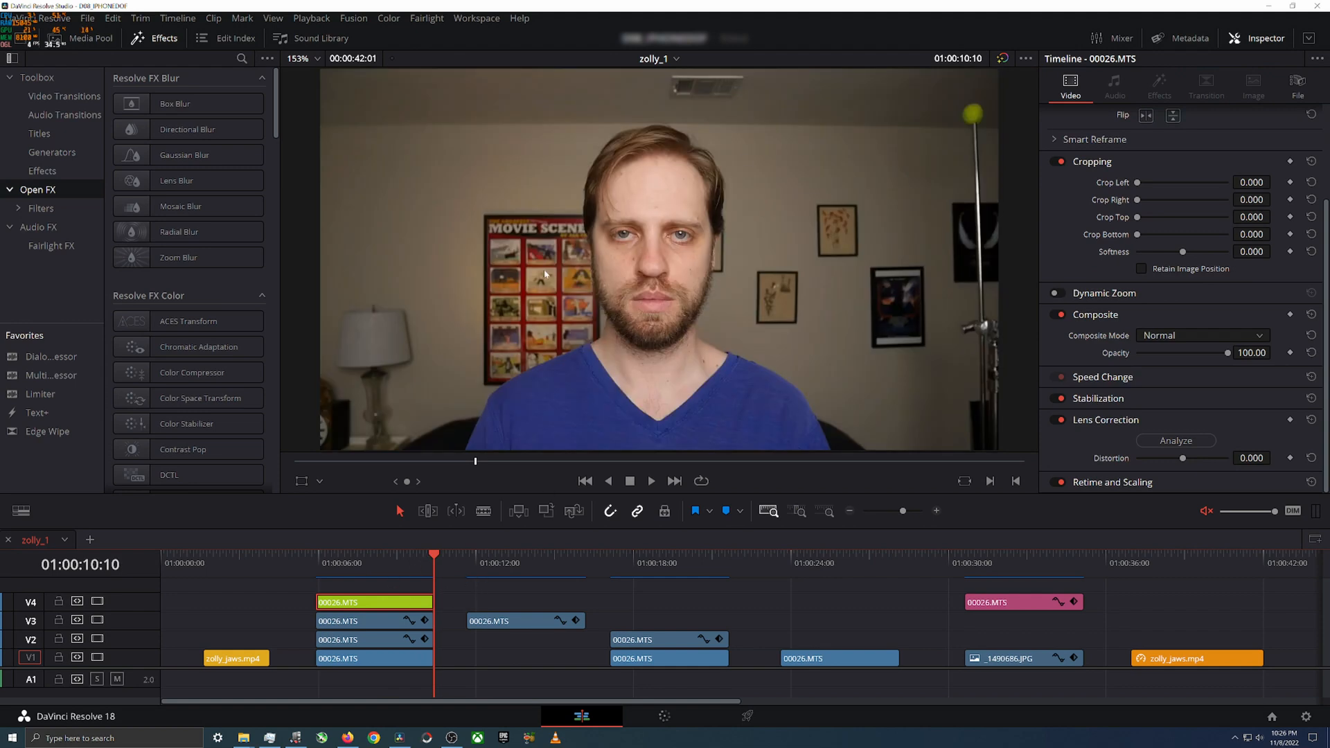
Step: Scrub the first zolly_jaws.mp4 clip and the stacked composite alternately to compare their background perspective changes
{"action": "left_click_drag", "start_coordinate": [430, 558], "coordinate": [320, 576]}
{"action": "left_click", "coordinate": [207, 566]}
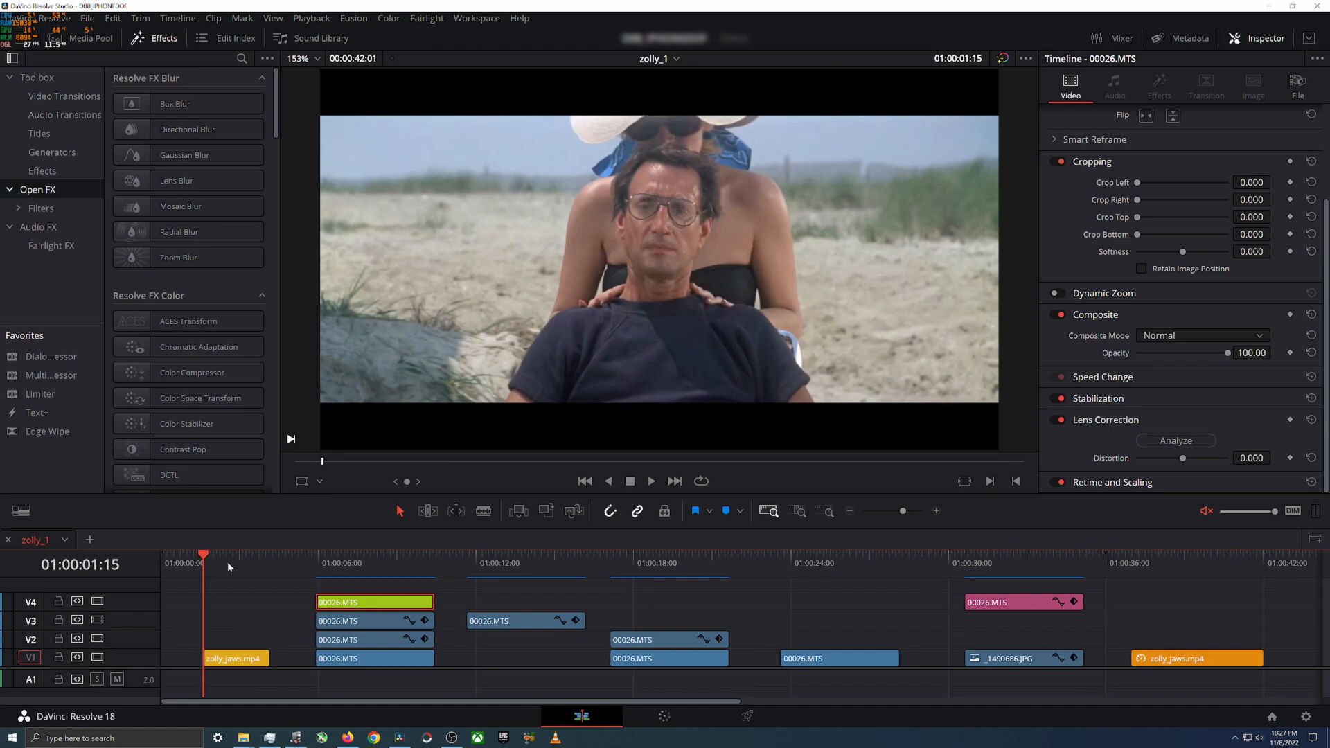
{"action": "left_click_drag", "start_coordinate": [322, 560], "coordinate": [412, 567]}
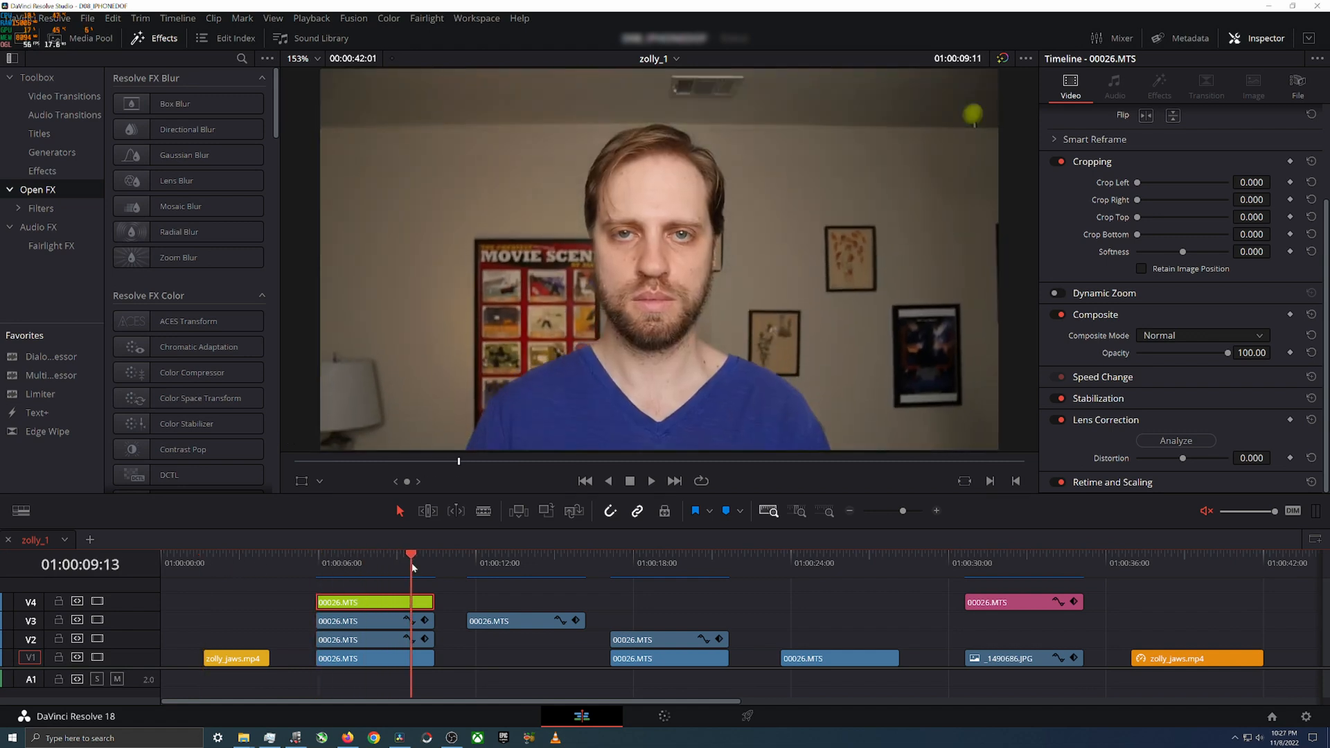
{"action": "mouse_move", "coordinate": [232, 570]}
{"action": "left_mouse_down"}
{"action": "mouse_move", "coordinate": [272, 565]}
{"action": "mouse_move", "coordinate": [240, 570]}
{"action": "mouse_move", "coordinate": [249, 574]}
{"action": "left_mouse_up"}
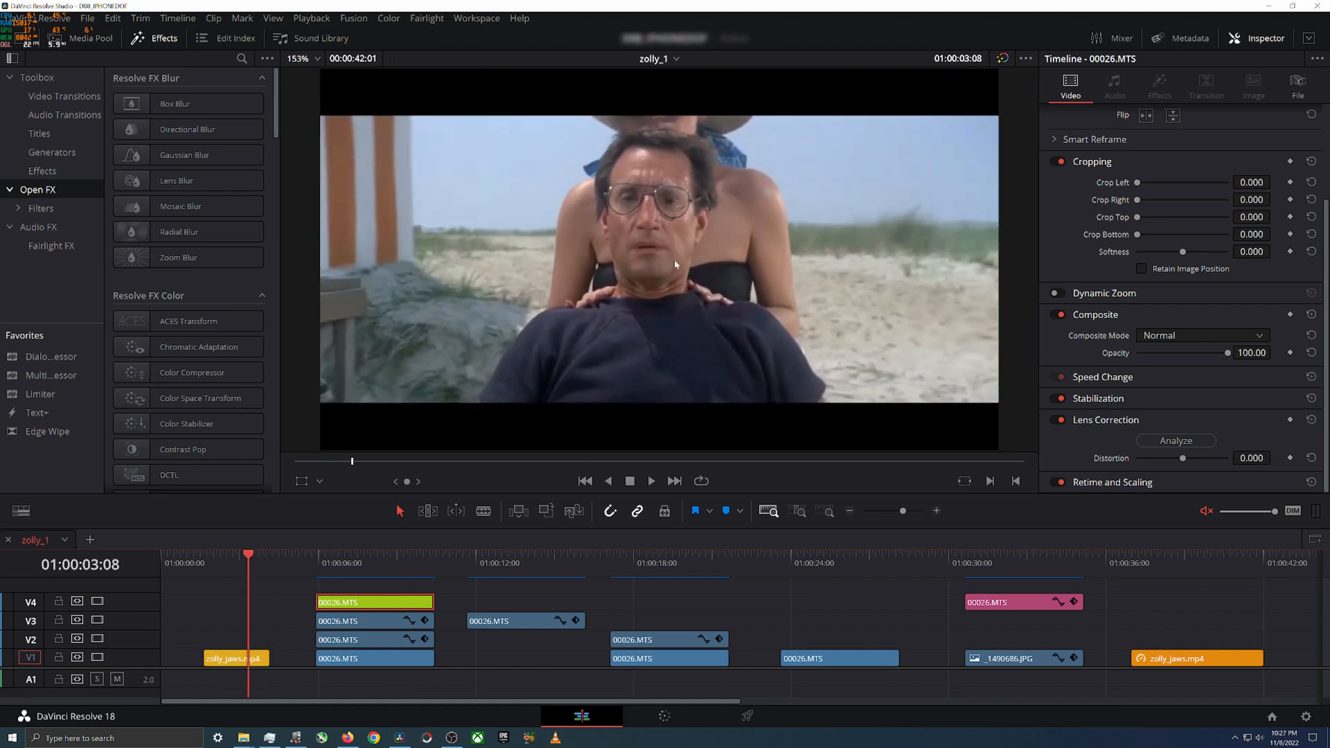
{"action": "left_click_drag", "start_coordinate": [231, 563], "coordinate": [400, 567]}
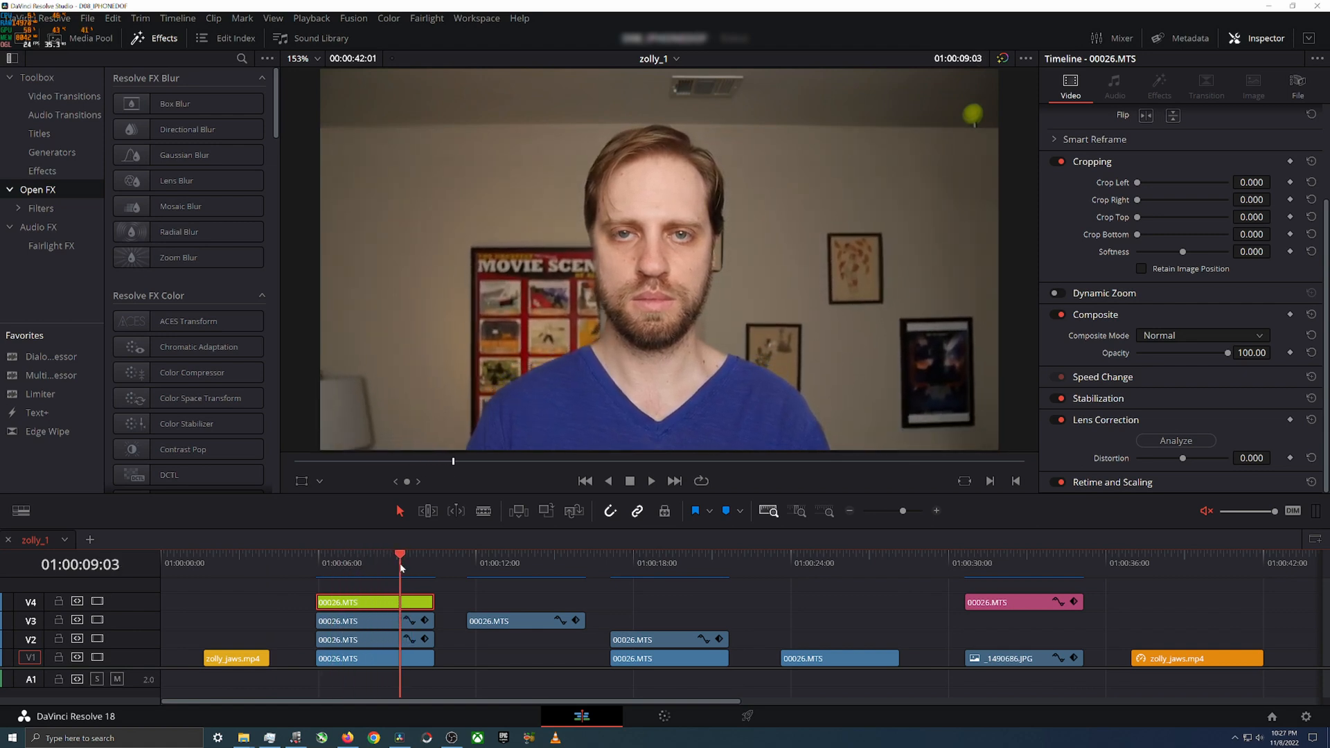
Step: Scrub through the cropped V3 background, the half-and-half comparison on V1 and V2, and the untouched 00026.MTS clip
{"action": "left_click", "coordinate": [482, 564]}
{"action": "left_click_drag", "start_coordinate": [482, 563], "coordinate": [701, 569]}
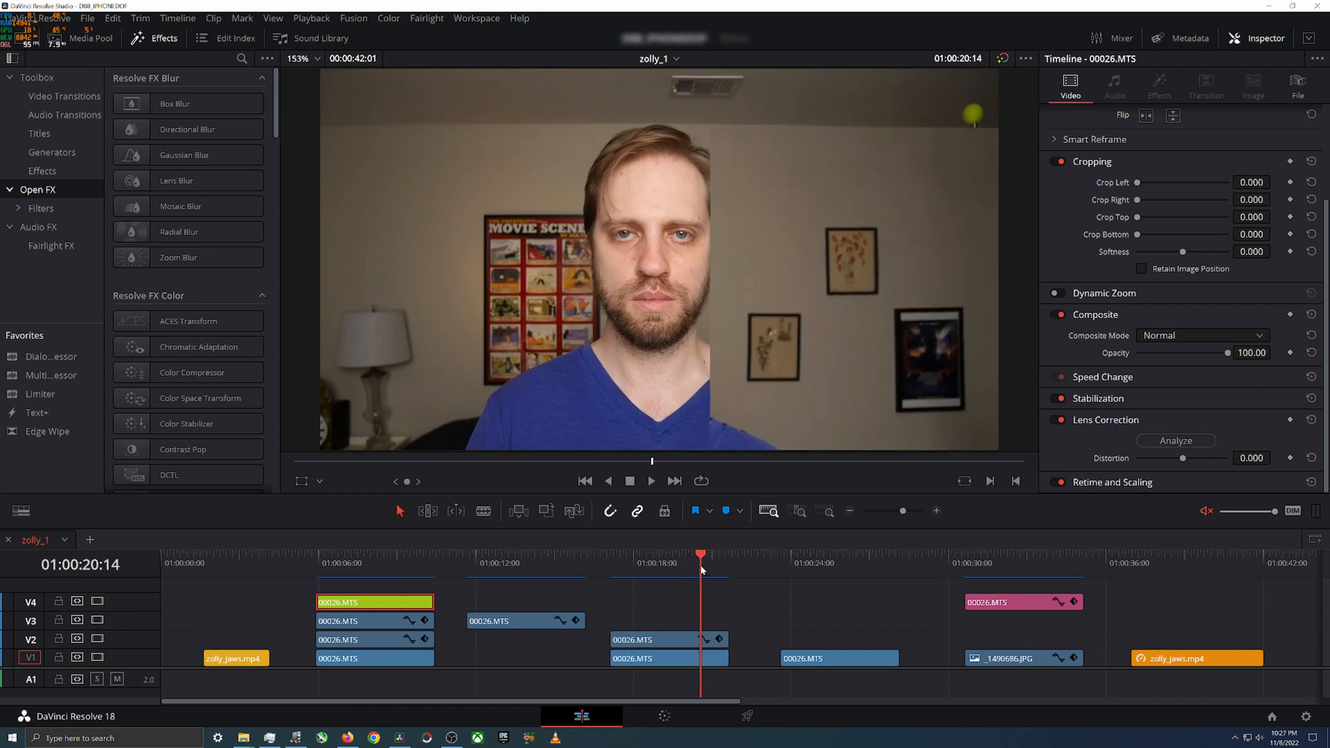
{"action": "left_click", "coordinate": [655, 573]}
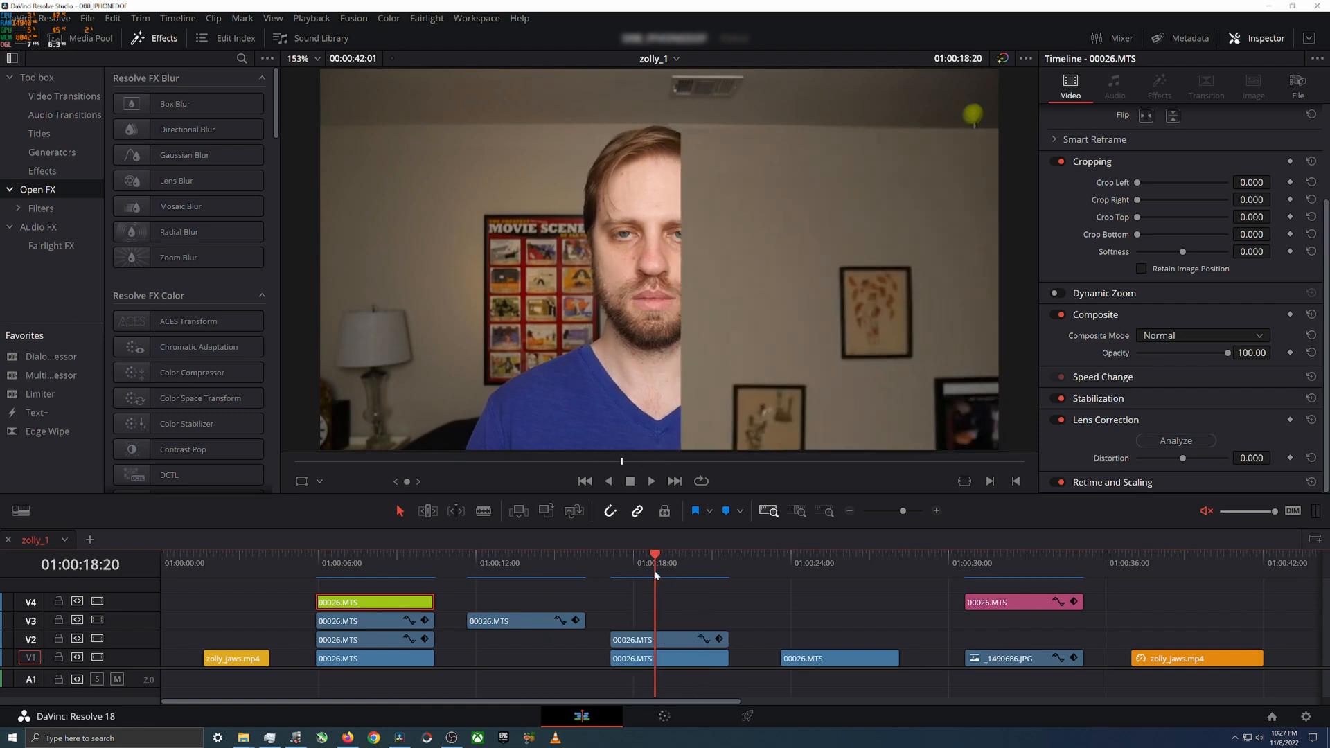
{"action": "left_click_drag", "start_coordinate": [626, 556], "coordinate": [704, 563]}
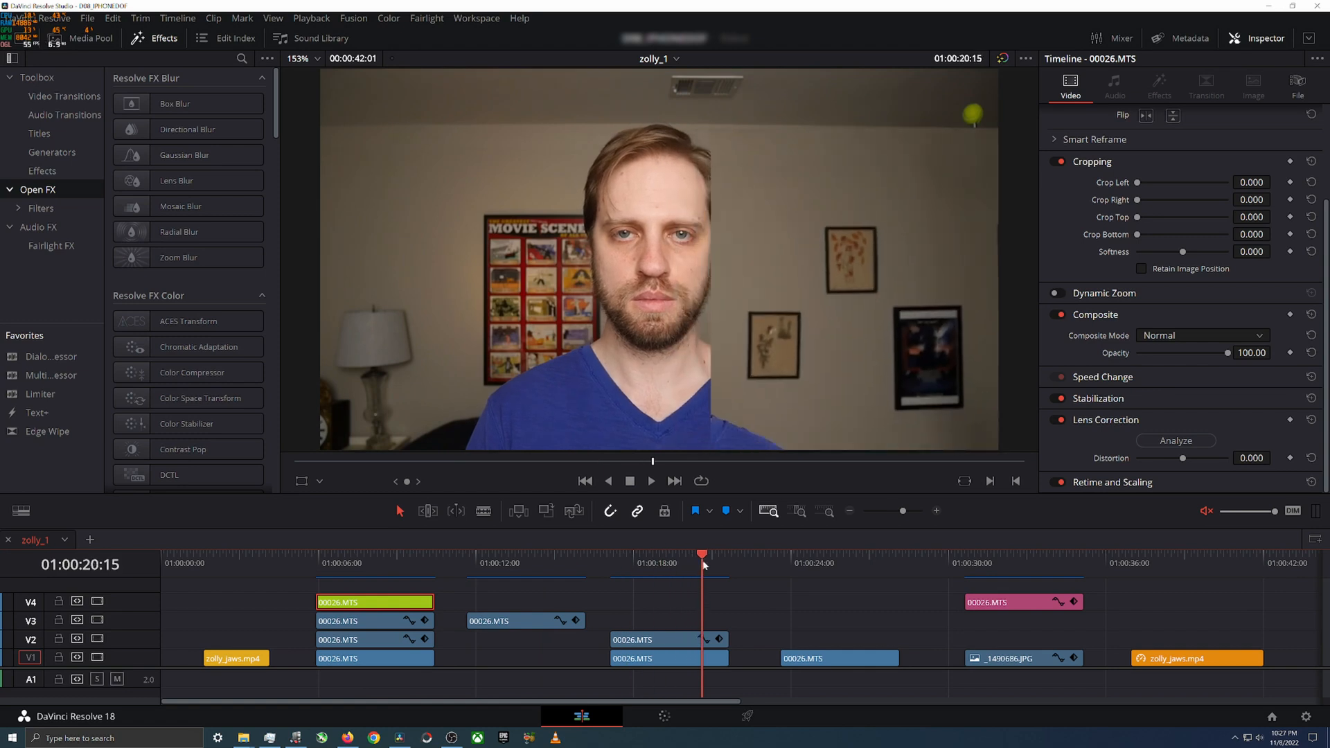
{"action": "left_click_drag", "start_coordinate": [533, 562], "coordinate": [699, 564]}
{"action": "left_click_drag", "start_coordinate": [805, 562], "coordinate": [863, 563]}
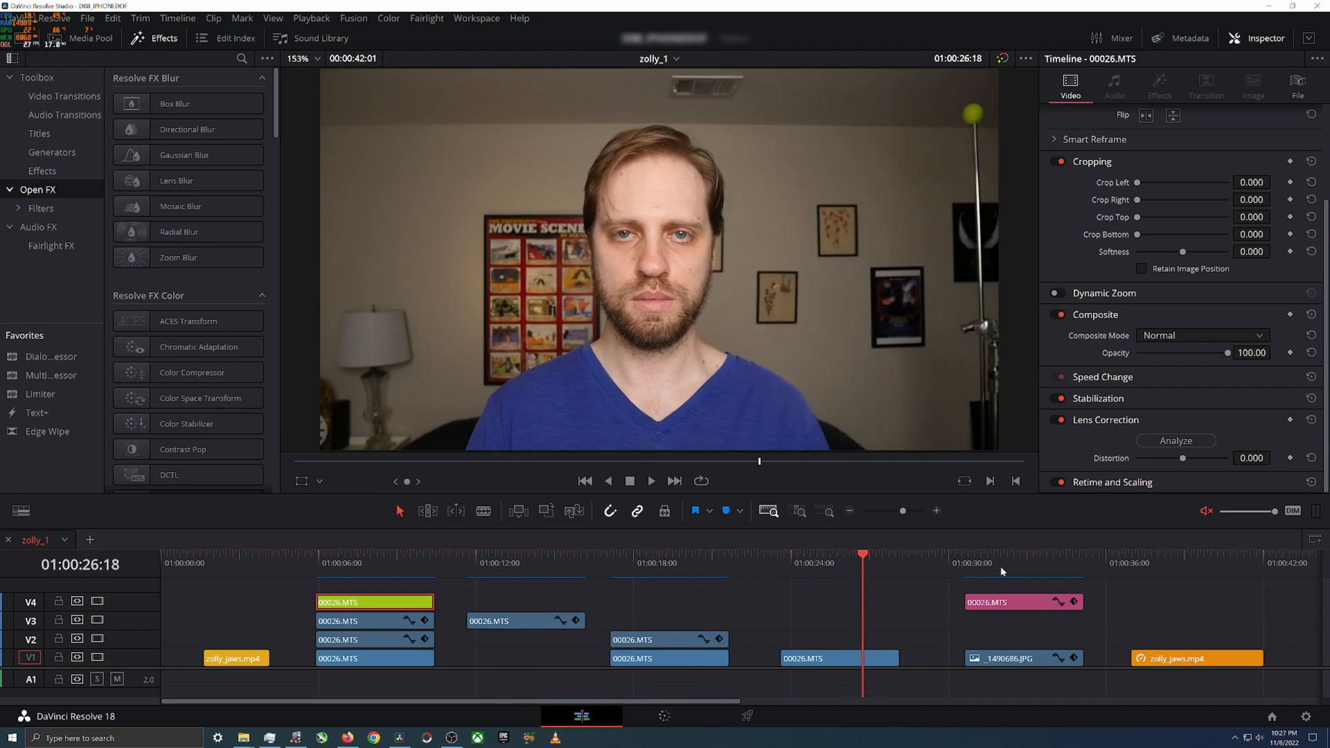
Step: Review the composite made of the pink V4 clip over the _1490686.JPG background and return to its start at 01:00:30:15
{"action": "left_click", "coordinate": [970, 561]}
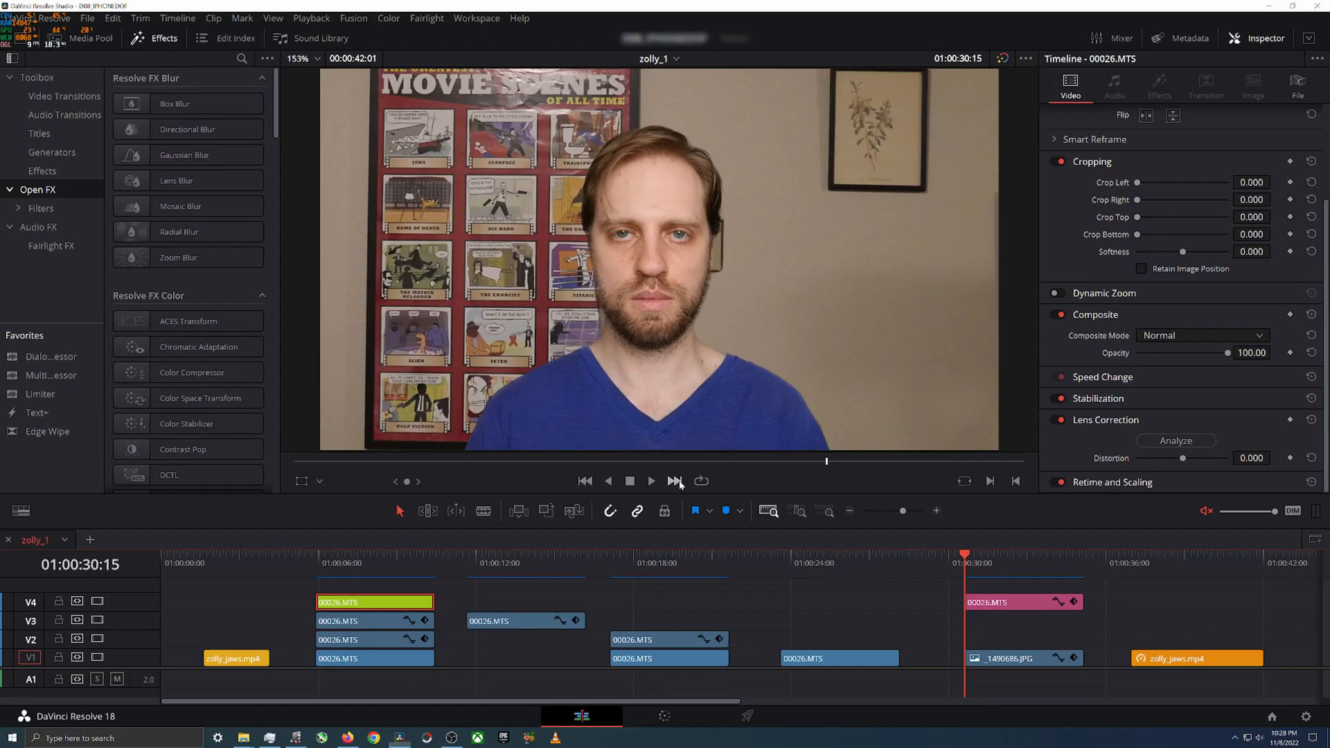
{"action": "left_click", "coordinate": [1097, 563]}
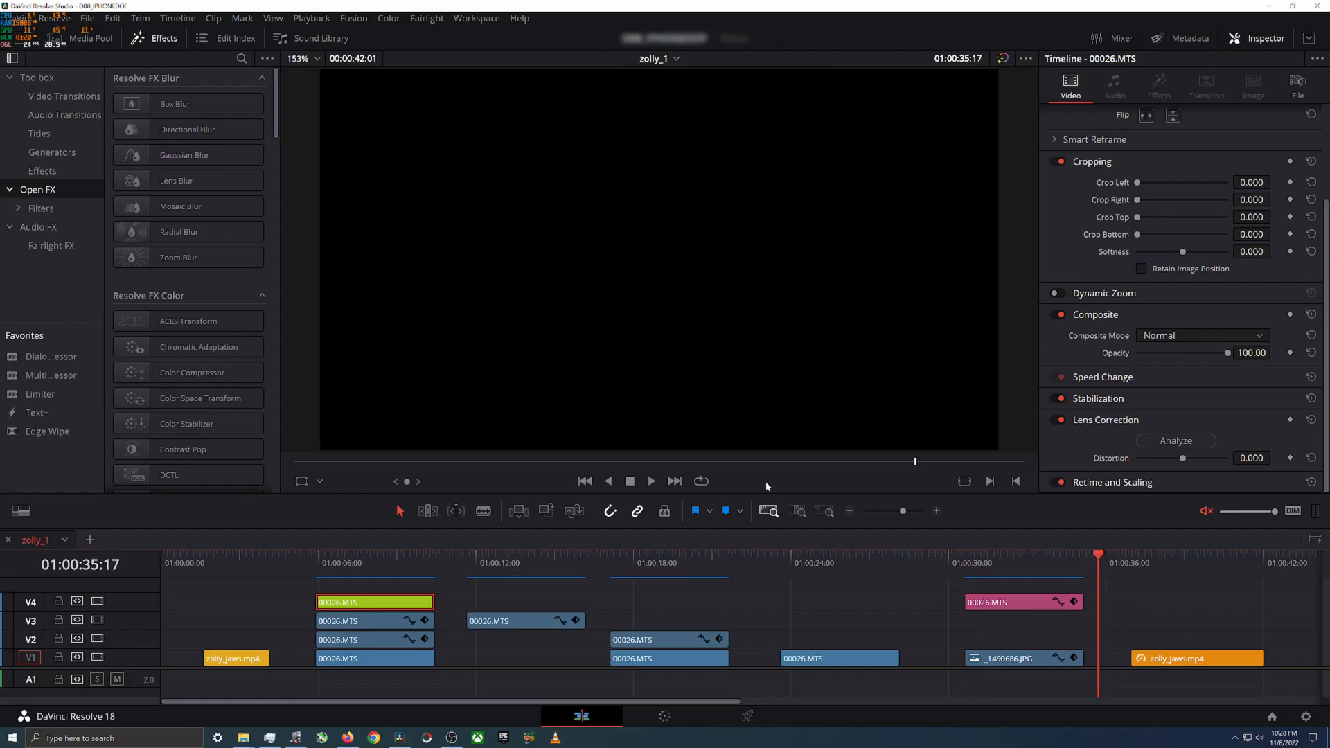
{"action": "left_click", "coordinate": [967, 567]}
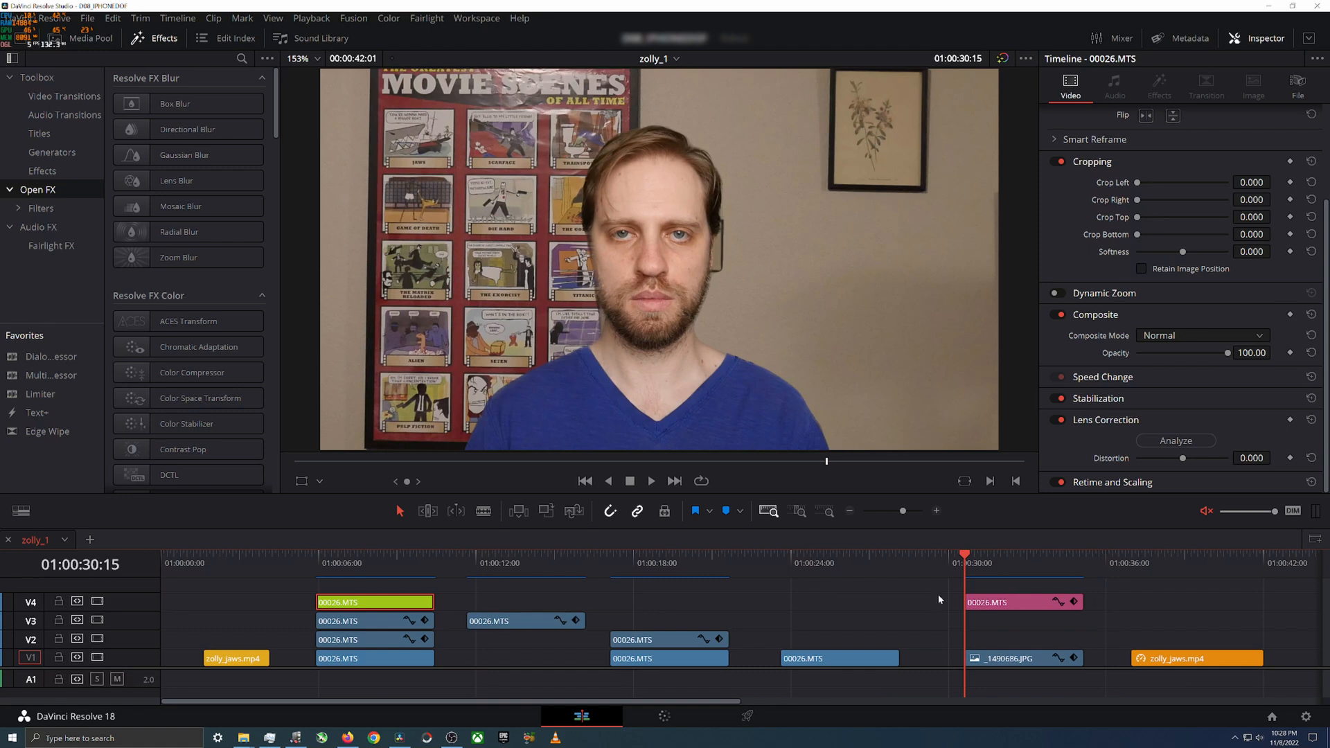
Step: Duplicate _1490686.JPG on V1 after the last zolly_jaws.mp4 clip and turn off the copy's Transform
{"action": "scroll", "coordinate": [661, 617], "scroll_direction": "right", "scroll_amount": 5}
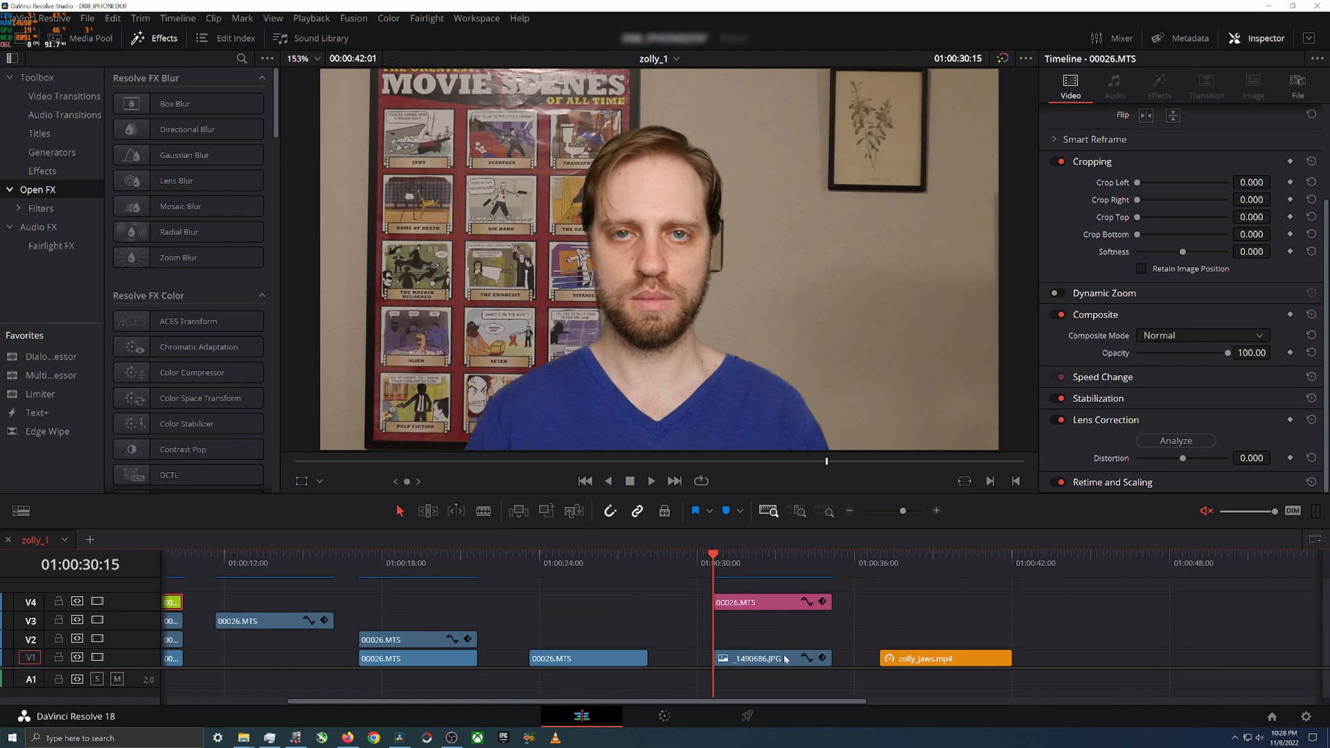
{"action": "left_click_drag", "start_coordinate": [772, 662], "coordinate": [1109, 661]}
{"action": "left_click", "coordinate": [1181, 573]}
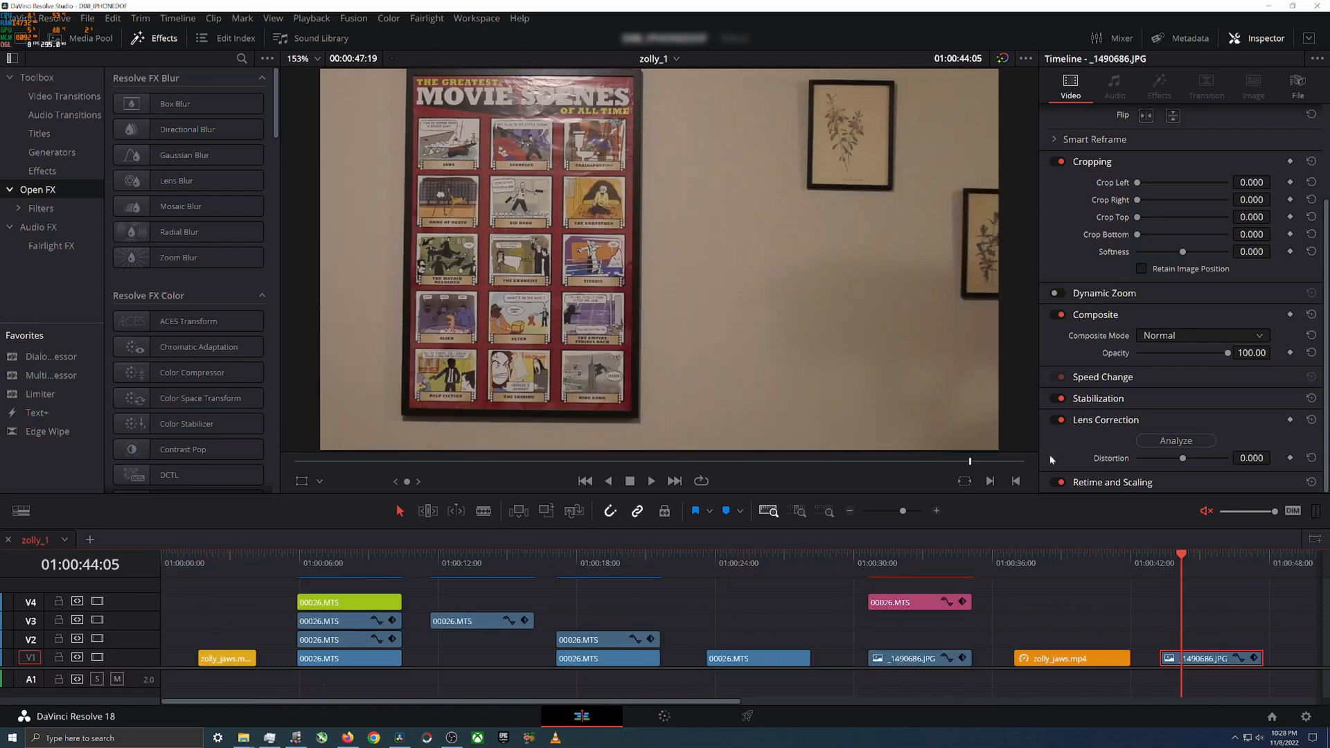
{"action": "scroll", "coordinate": [1067, 194], "scroll_direction": "up", "scroll_amount": 4}
{"action": "left_click", "coordinate": [1055, 114]}
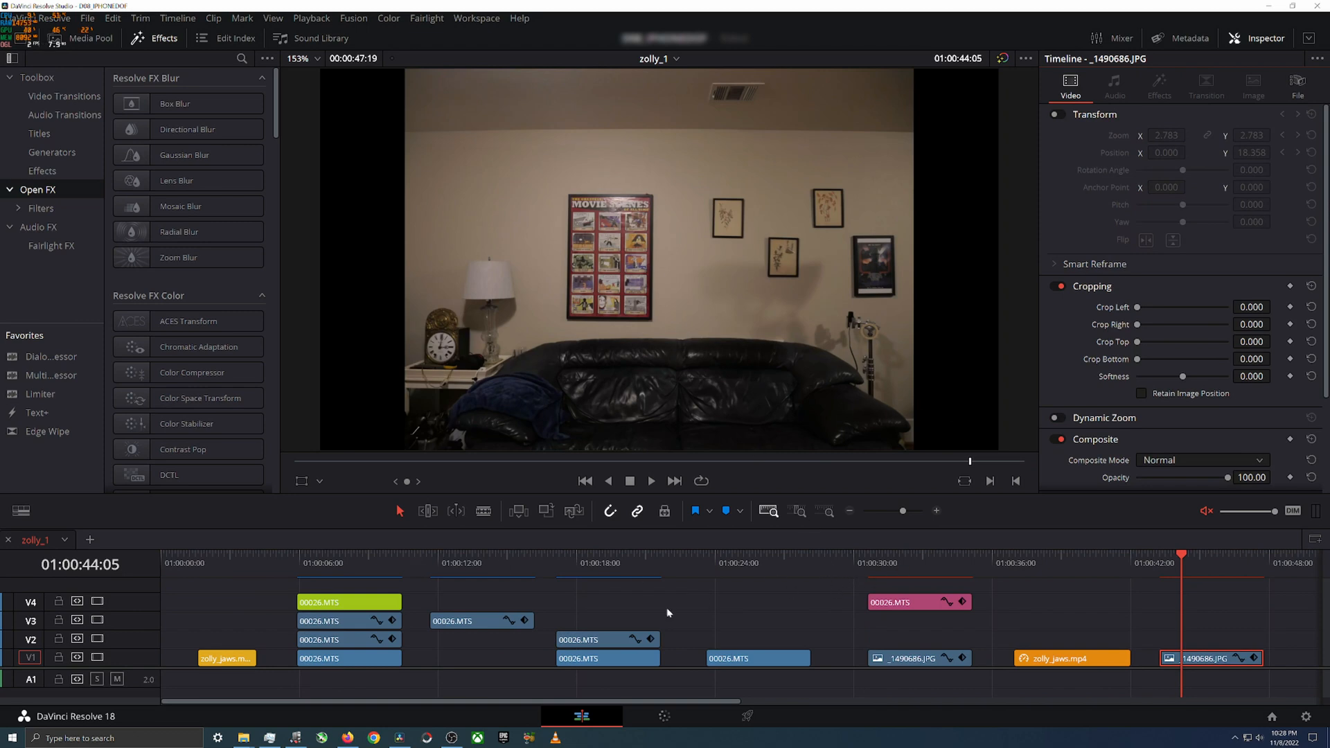
Step: Compare the untransformed _1490686.JPG copy with the original 00026.MTS footage by switching between them
{"action": "left_click", "coordinate": [757, 580]}
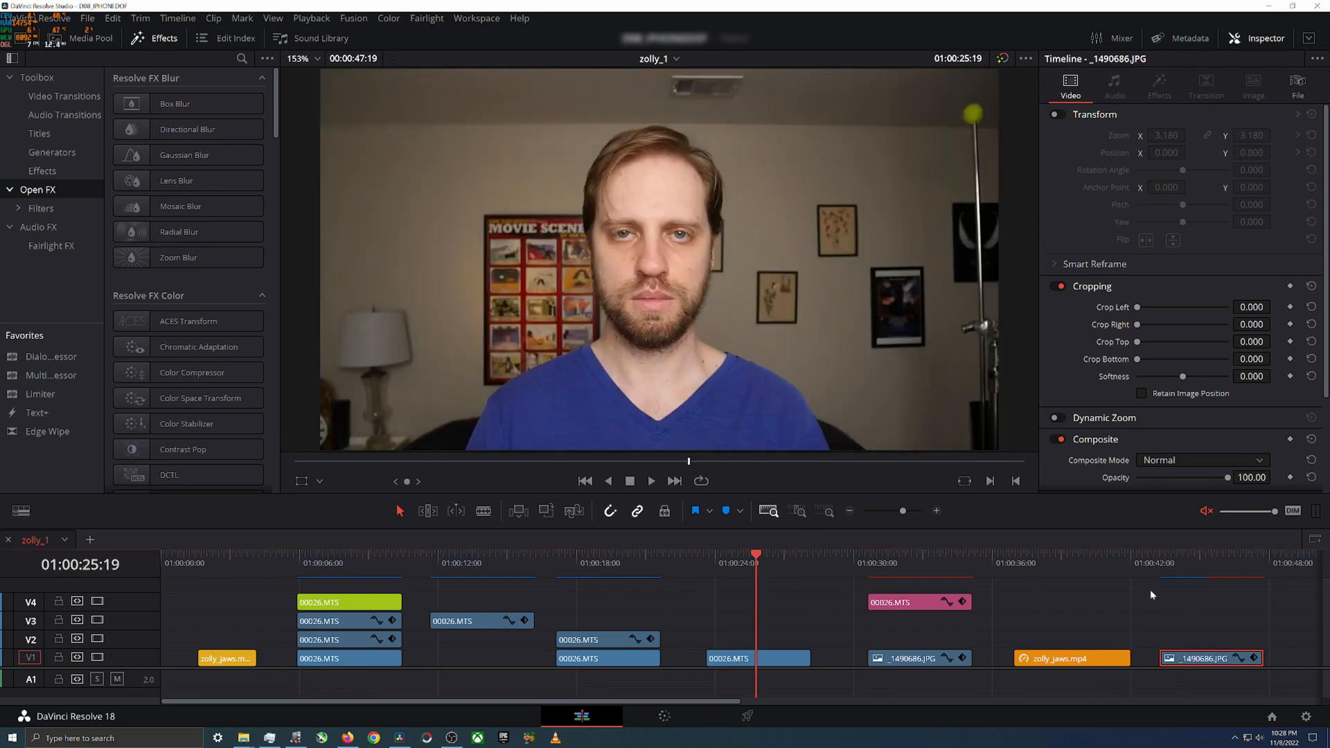
{"action": "left_click", "coordinate": [1201, 562]}
{"action": "left_click", "coordinate": [757, 563]}
{"action": "left_click", "coordinate": [1199, 559]}
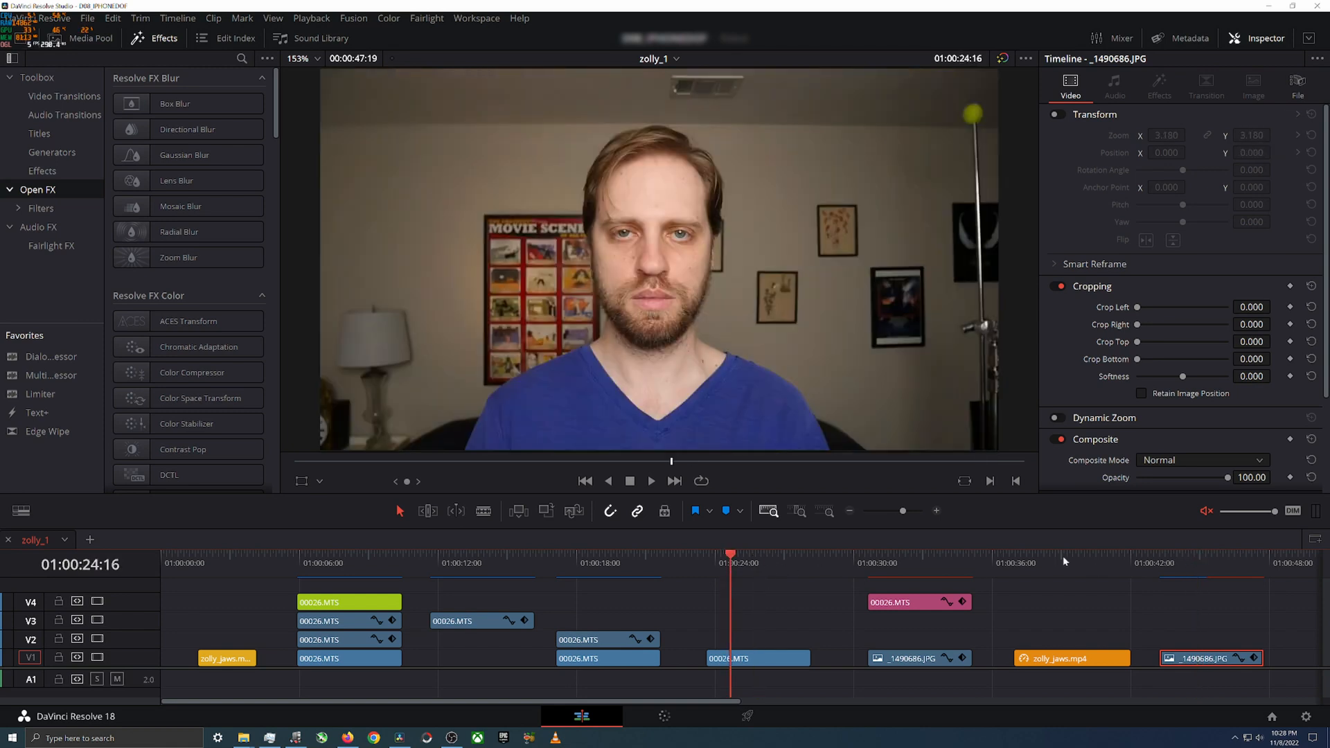
Step: Recheck the wide _1490686.JPG copy against the untouched 00026.MTS clip and return to the composite's start at 01:00:30:15
{"action": "left_click", "coordinate": [1202, 561]}
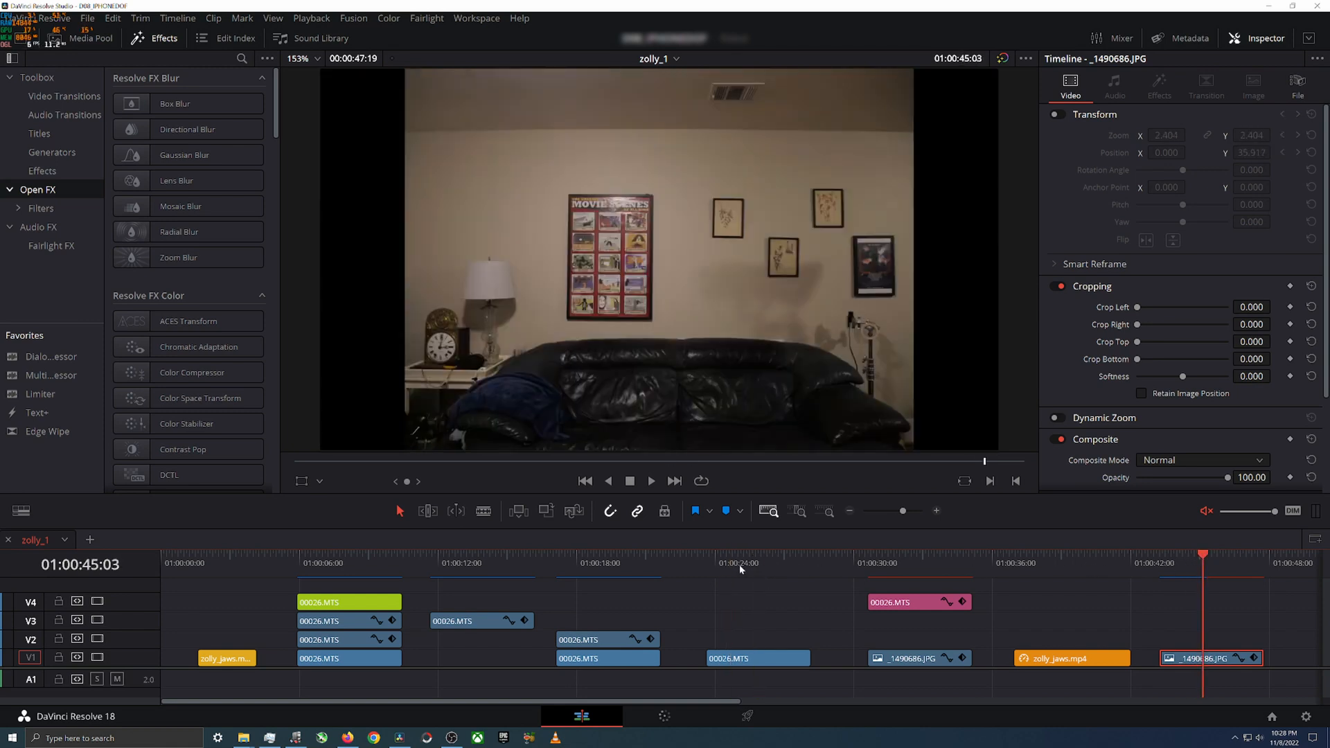
{"action": "left_click", "coordinate": [743, 562]}
{"action": "left_click", "coordinate": [1188, 563]}
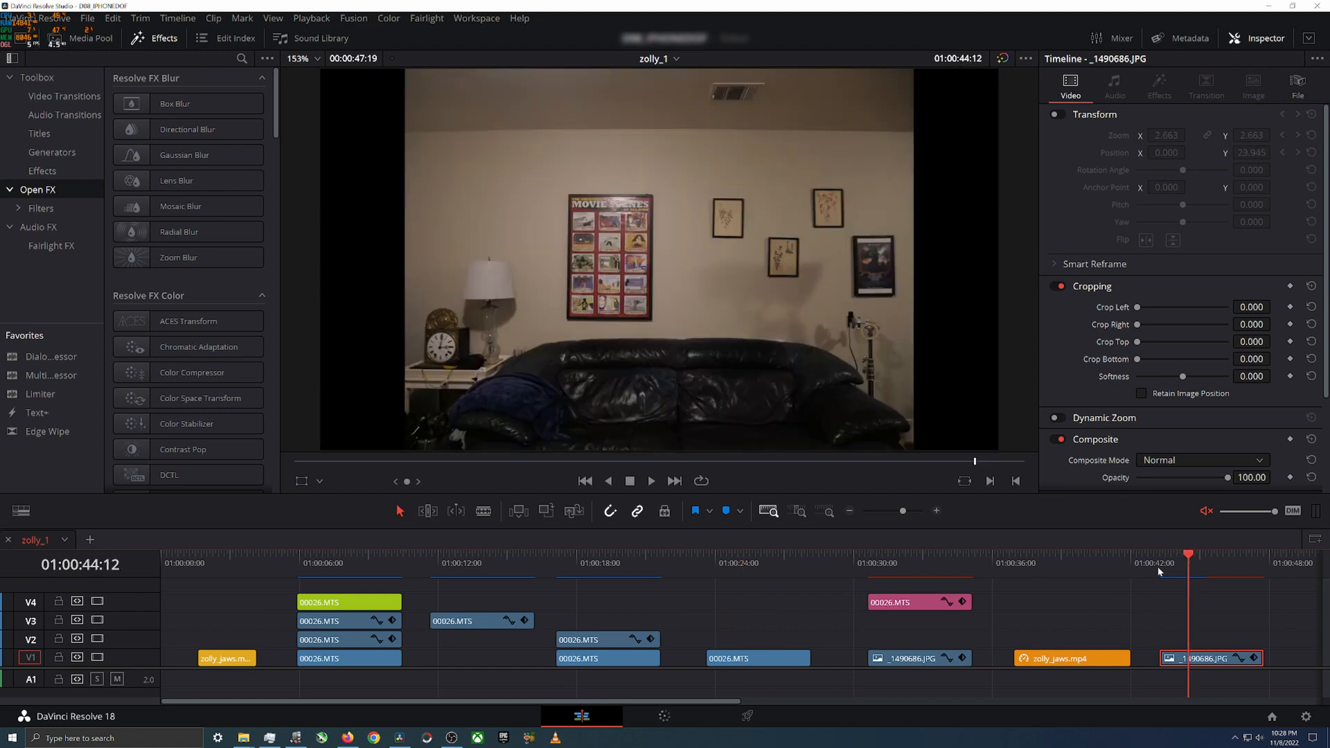
{"action": "left_click", "coordinate": [867, 562]}
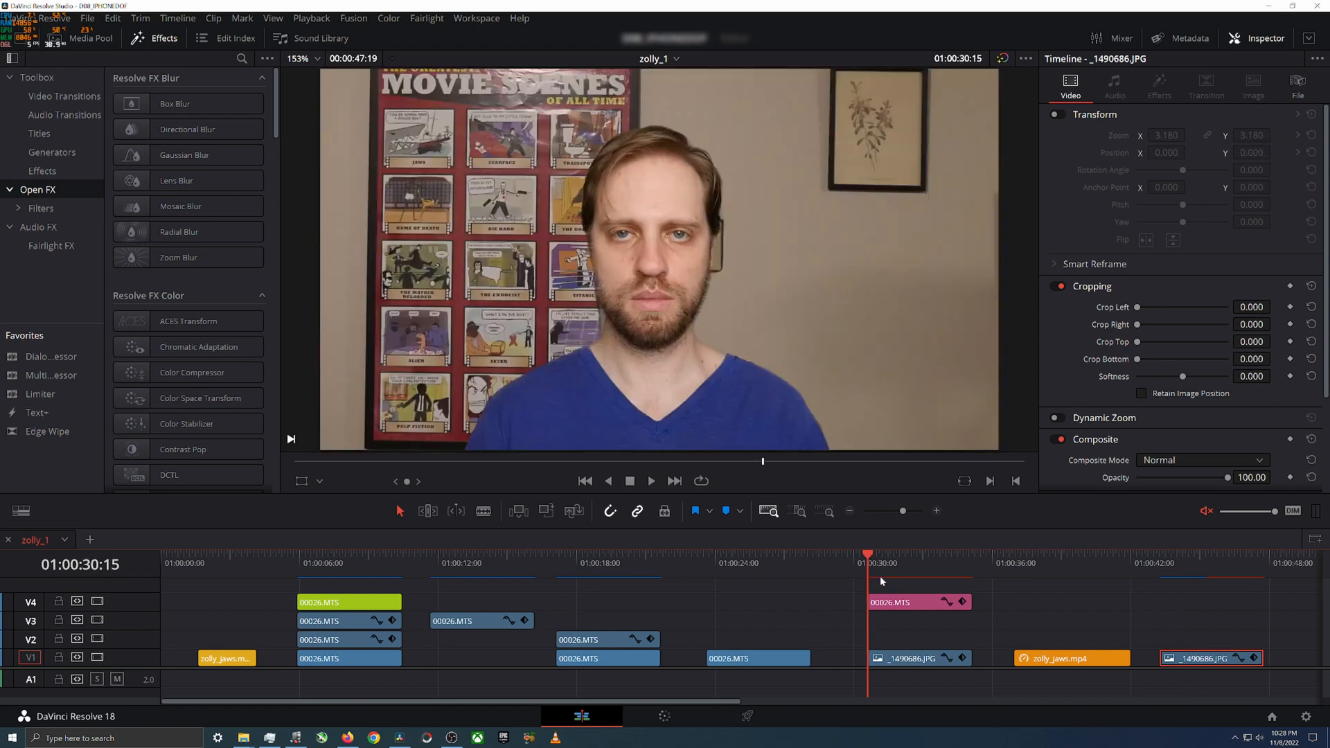
Step: Select the pink V4 00026.MTS clip and compare its keyframed Lens Correction distortion at the clip's start and end
{"action": "left_click", "coordinate": [901, 602]}
{"action": "scroll", "coordinate": [1111, 423], "scroll_direction": "down", "scroll_amount": 4}
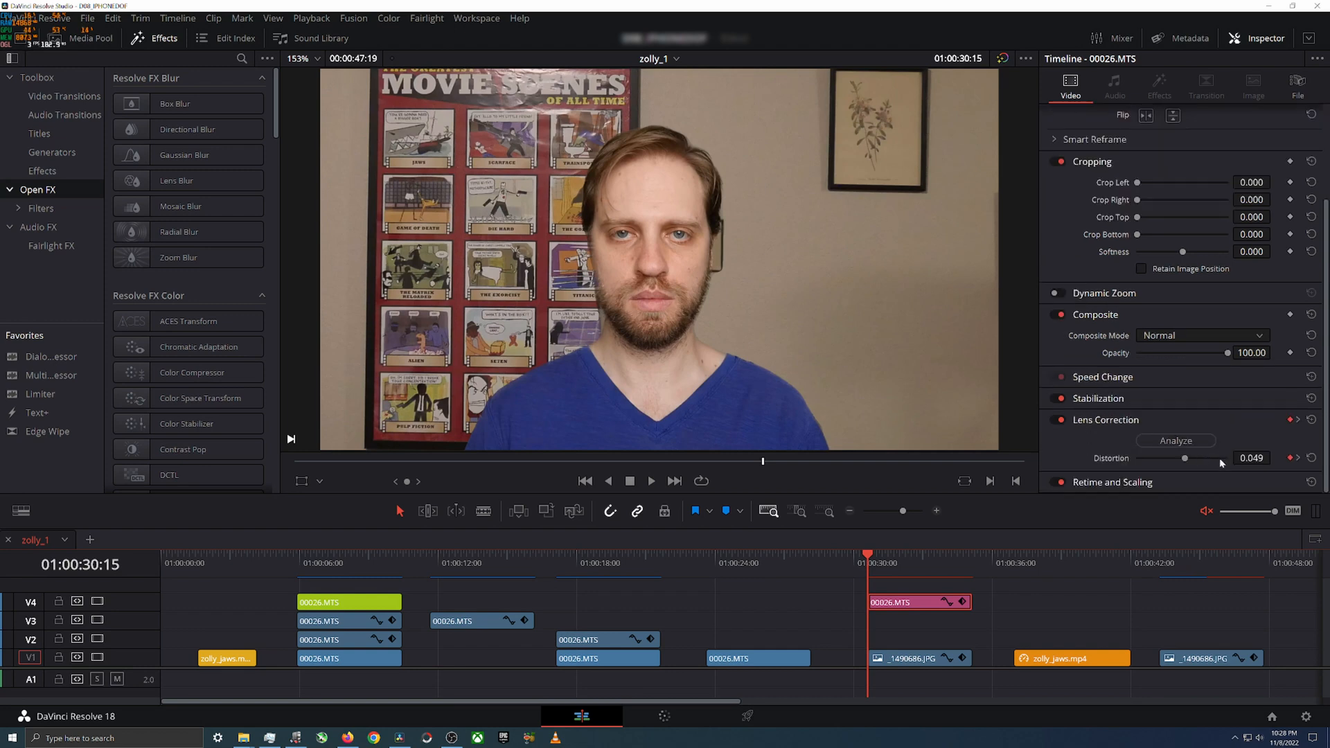
{"action": "left_click", "coordinate": [971, 559]}
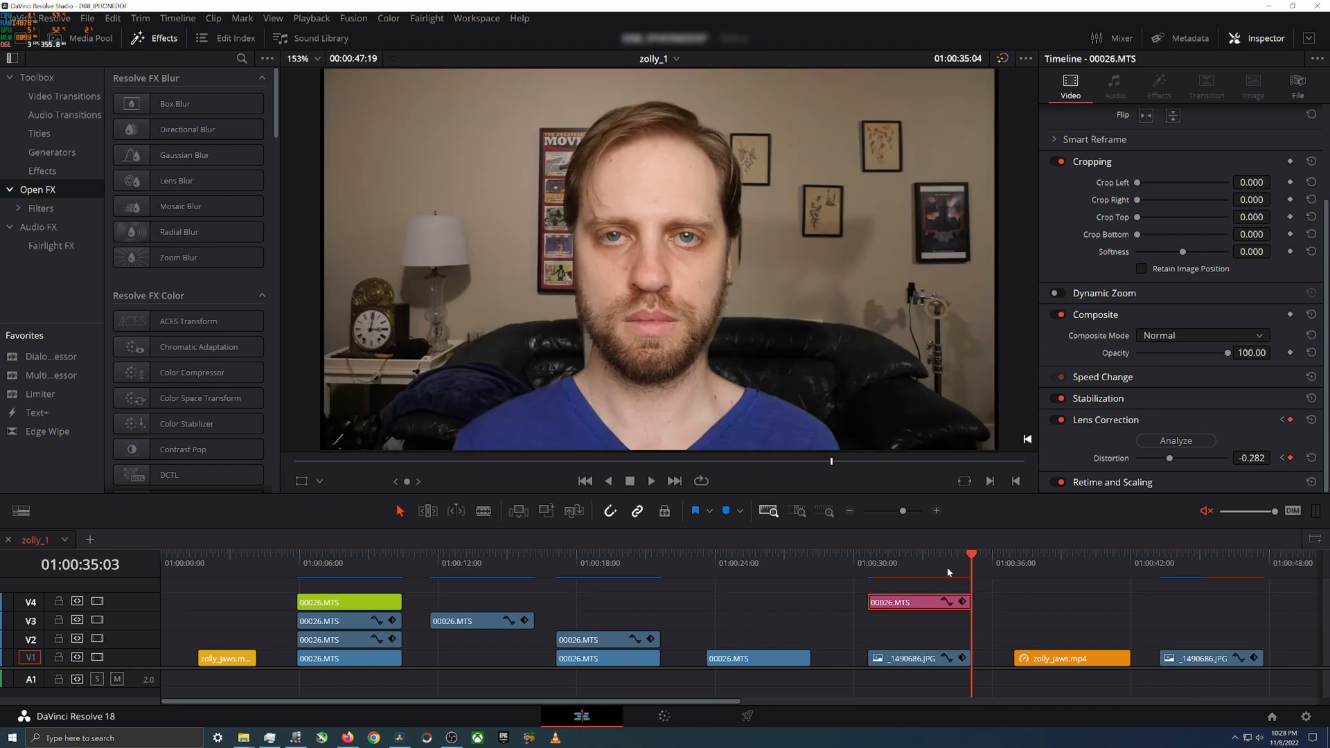
{"action": "left_click", "coordinate": [875, 566]}
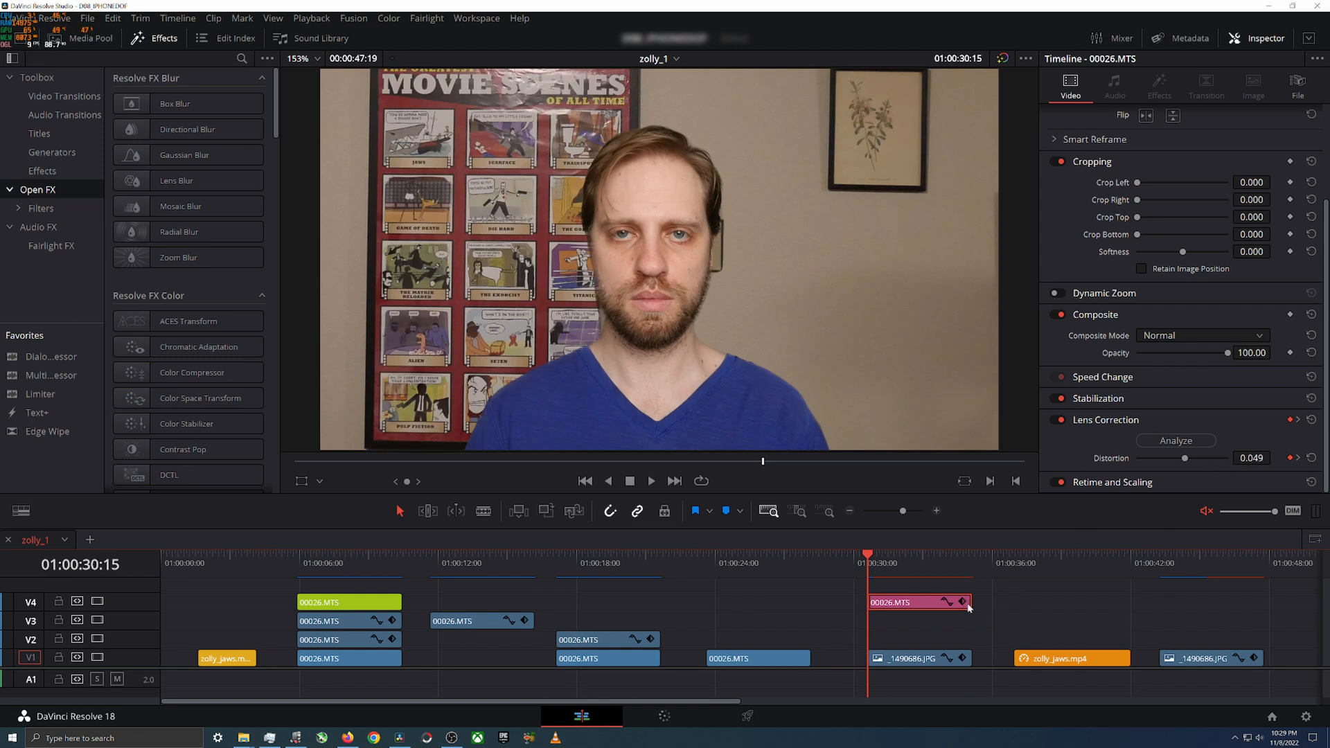
{"action": "left_click", "coordinate": [973, 562]}
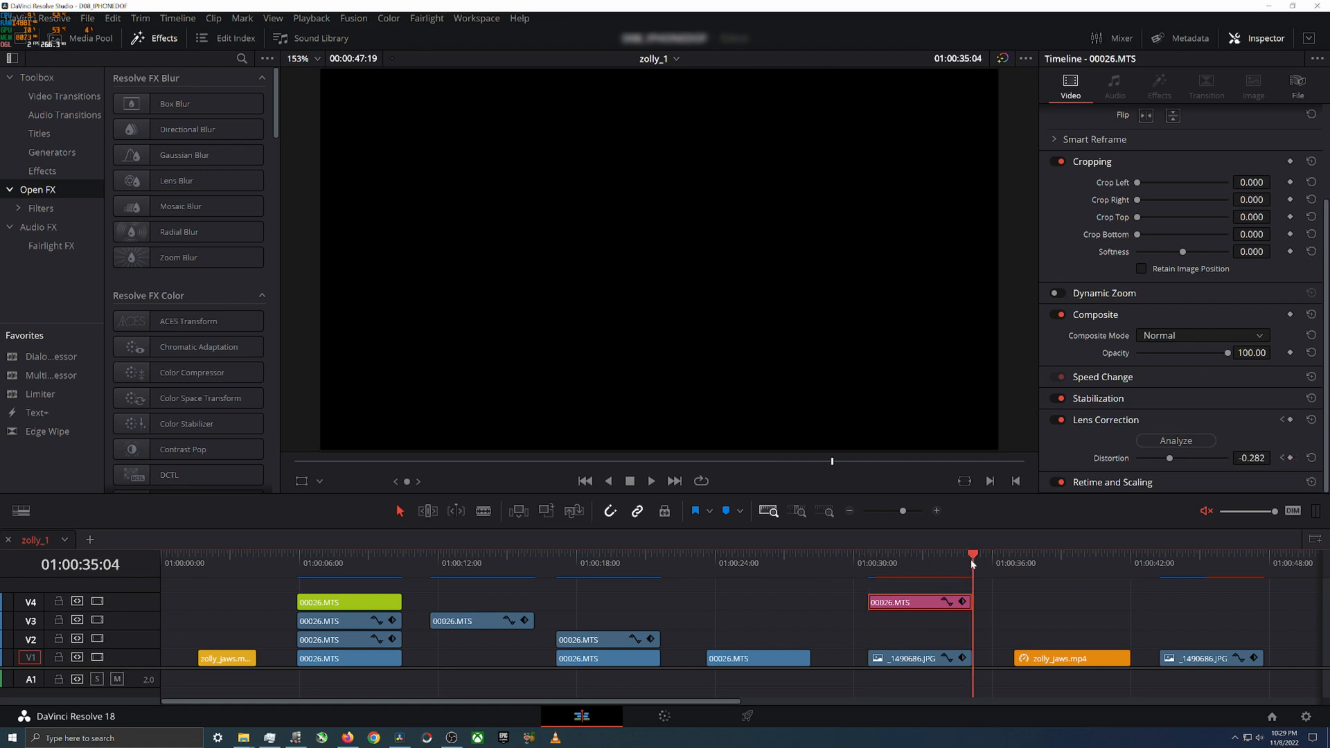
{"action": "left_click", "coordinate": [972, 562]}
{"action": "left_click", "coordinate": [868, 560]}
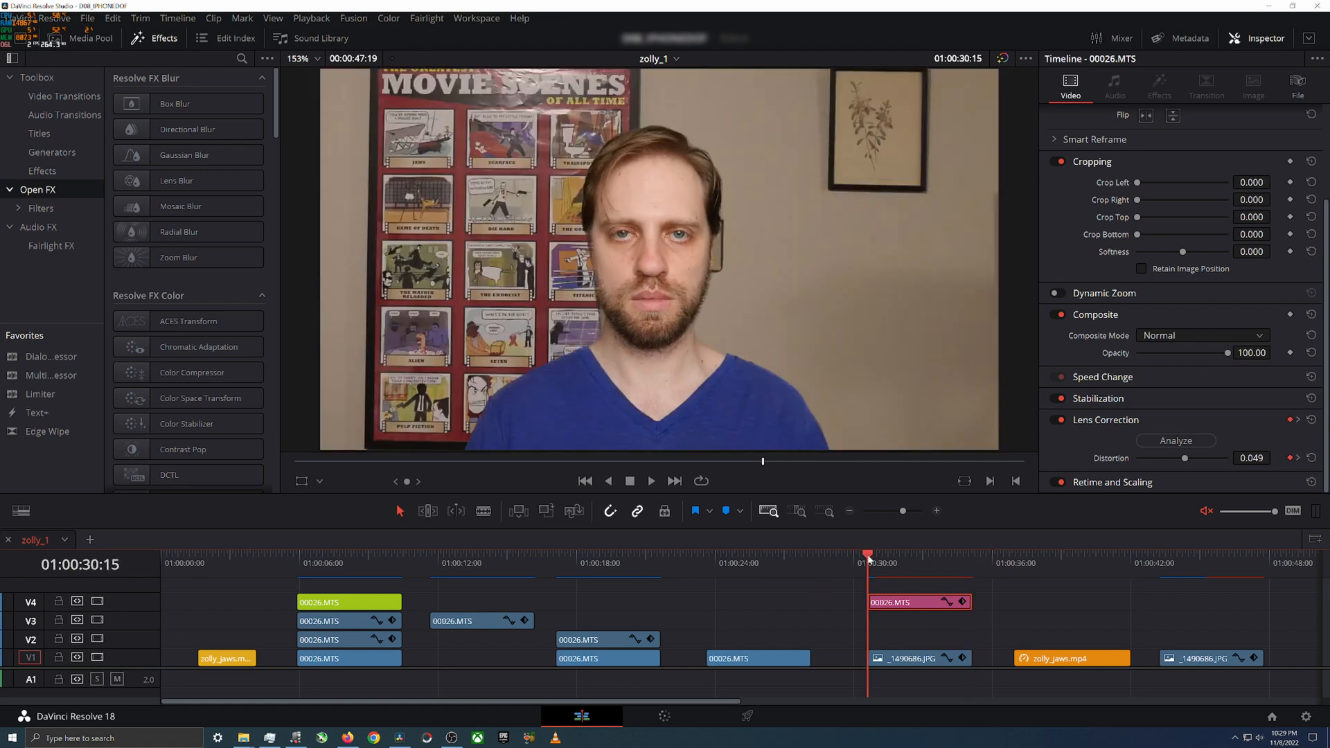
Step: Play the composite from 01:00:30:15, park the playhead in the gap before it, and replay it from its start
{"action": "key", "text": "space"}
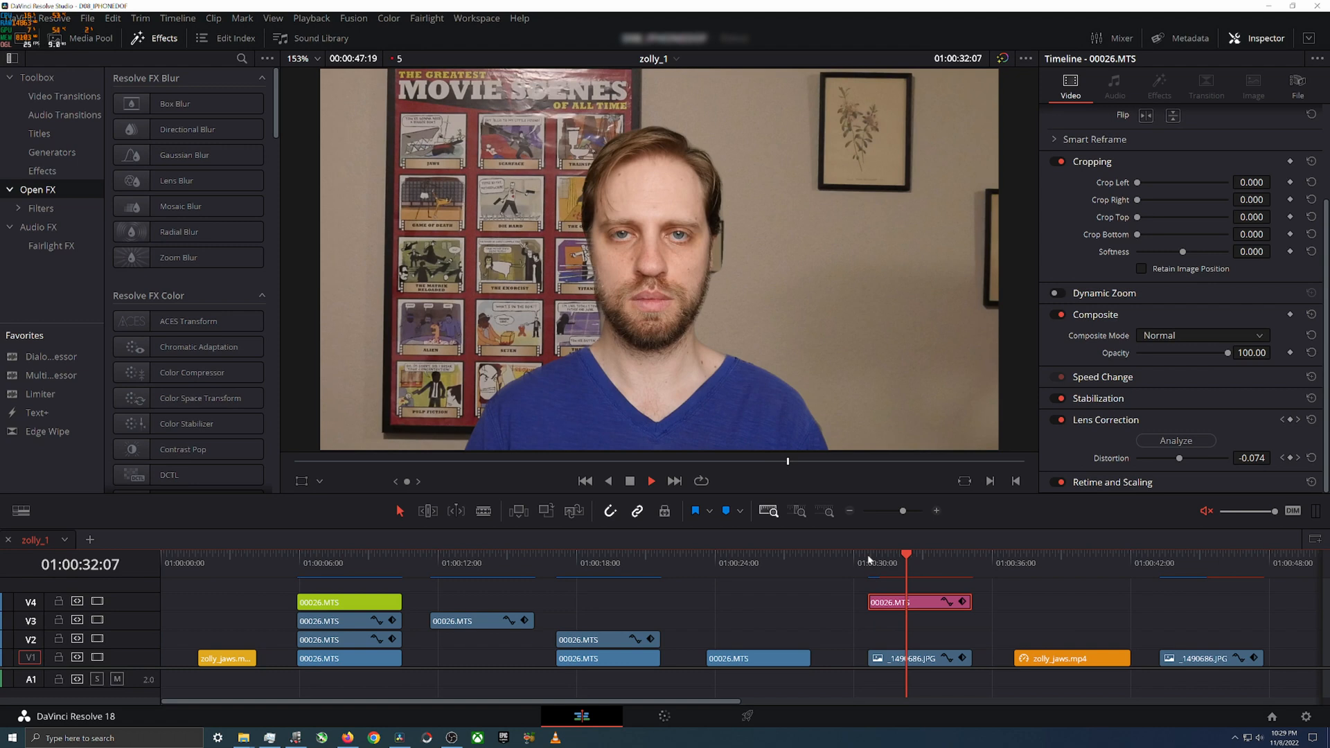
{"action": "left_click", "coordinate": [834, 560]}
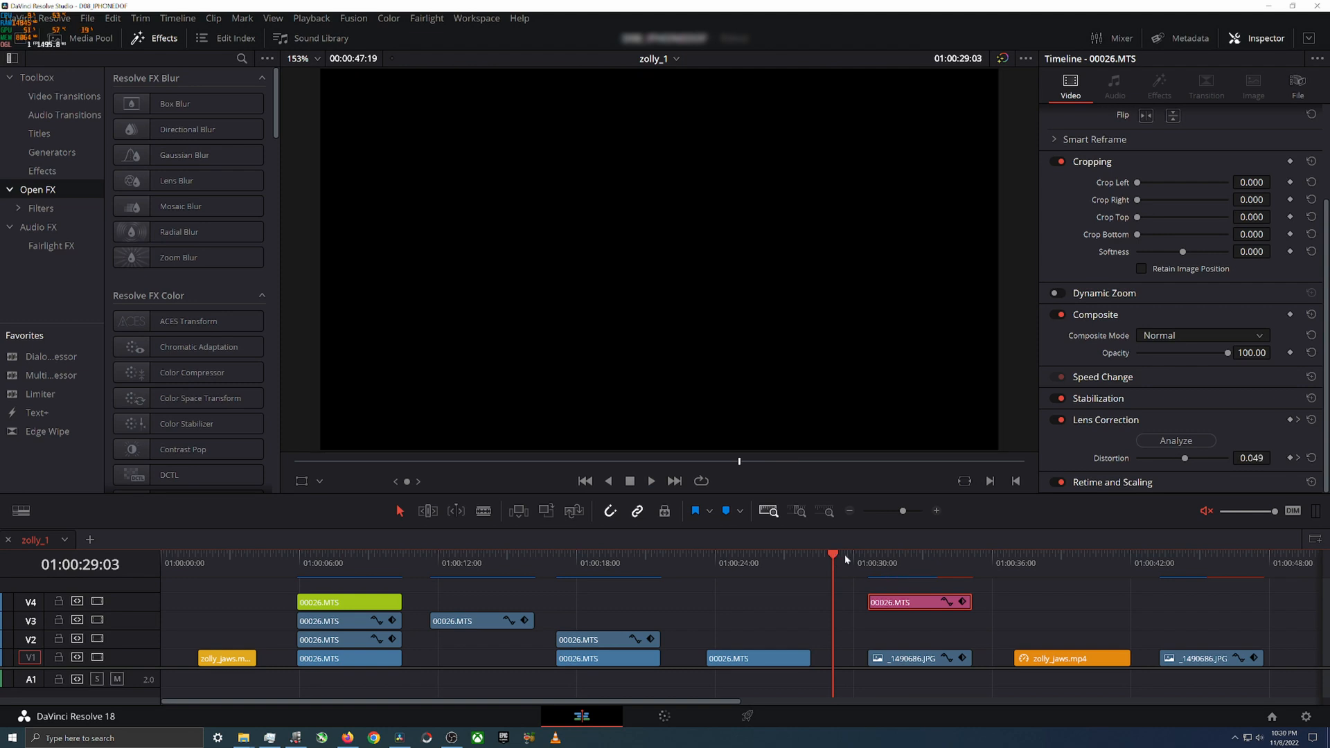
{"action": "key", "text": "Down"}
{"action": "left_click", "coordinate": [837, 559]}
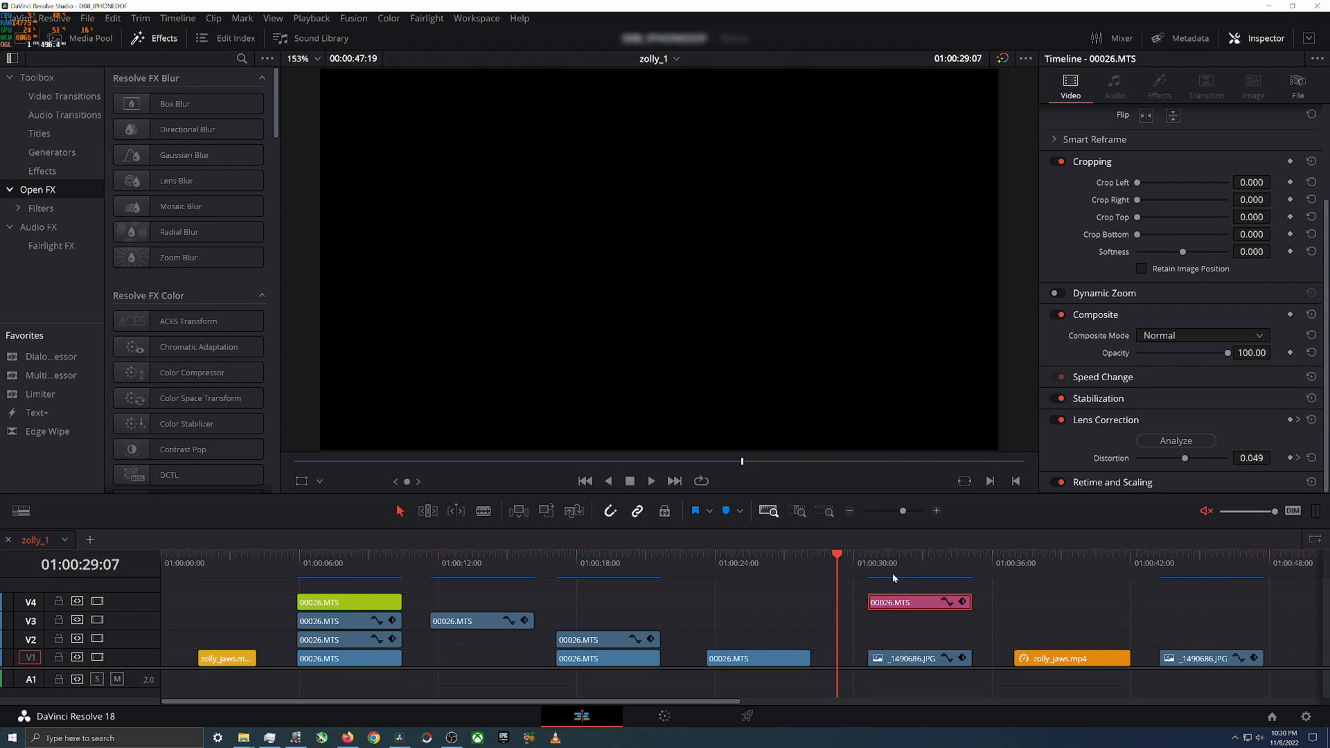
{"action": "left_click_drag", "start_coordinate": [852, 561], "coordinate": [869, 559]}
{"action": "key", "text": "space"}
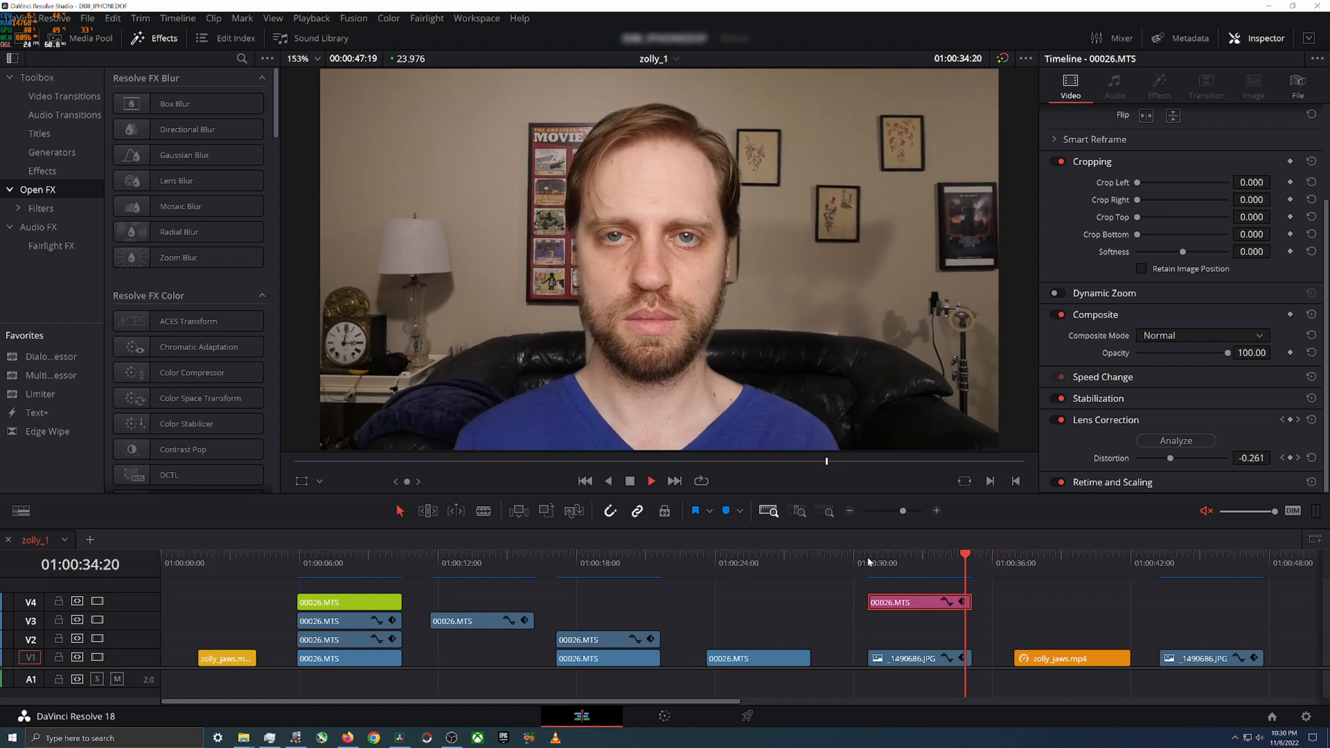
Step: Scrub through the composite and examine the pink V4 clip's Transform keyframes at its start and end
{"action": "left_click_drag", "start_coordinate": [870, 562], "coordinate": [967, 560]}
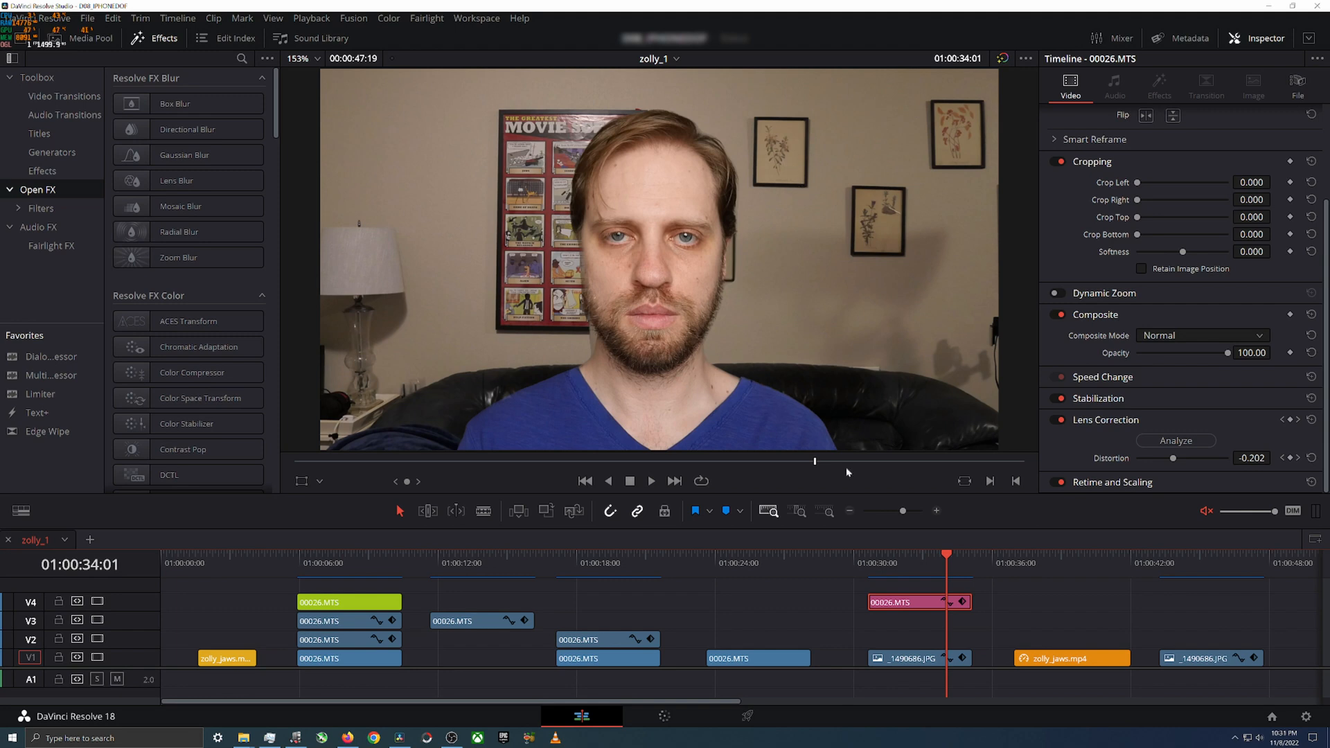
{"action": "left_click_drag", "start_coordinate": [890, 563], "coordinate": [958, 562]}
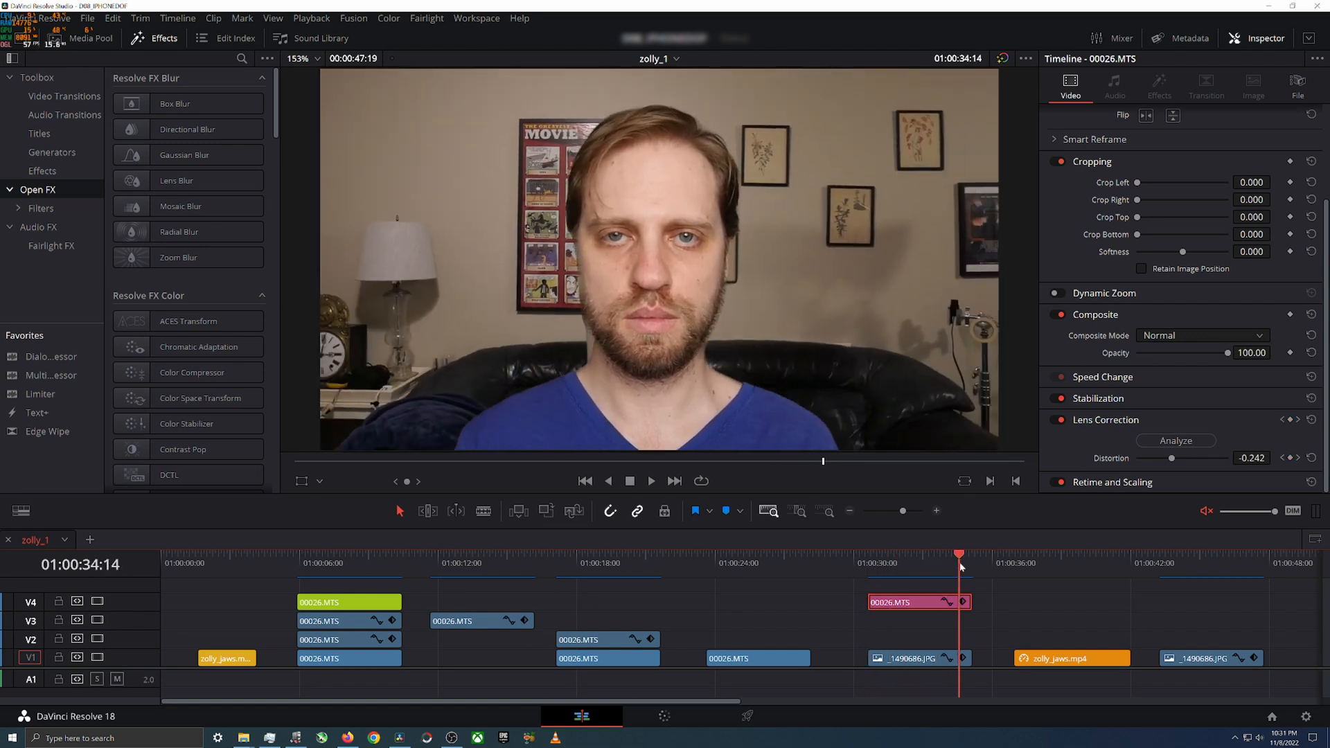
{"action": "scroll", "coordinate": [1172, 278], "scroll_direction": "up", "scroll_amount": 3}
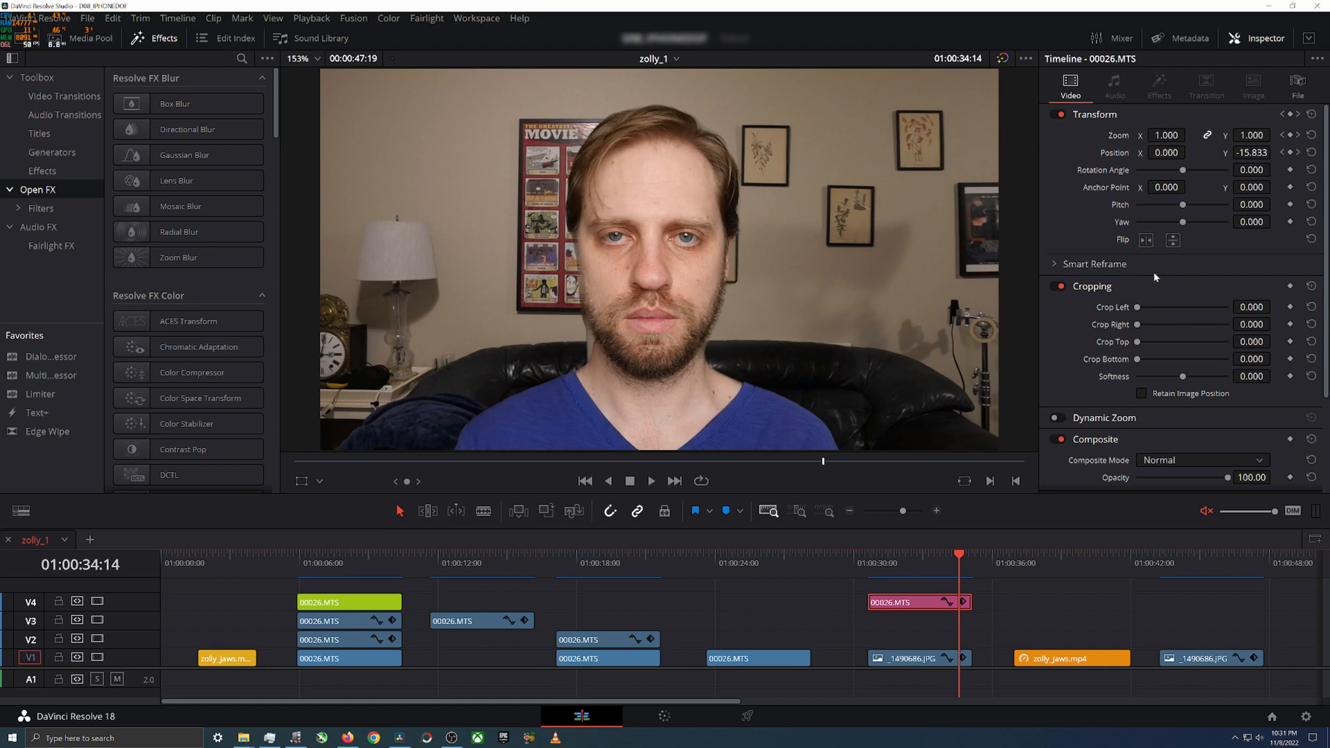
{"action": "left_click", "coordinate": [876, 566]}
{"action": "left_click", "coordinate": [972, 570]}
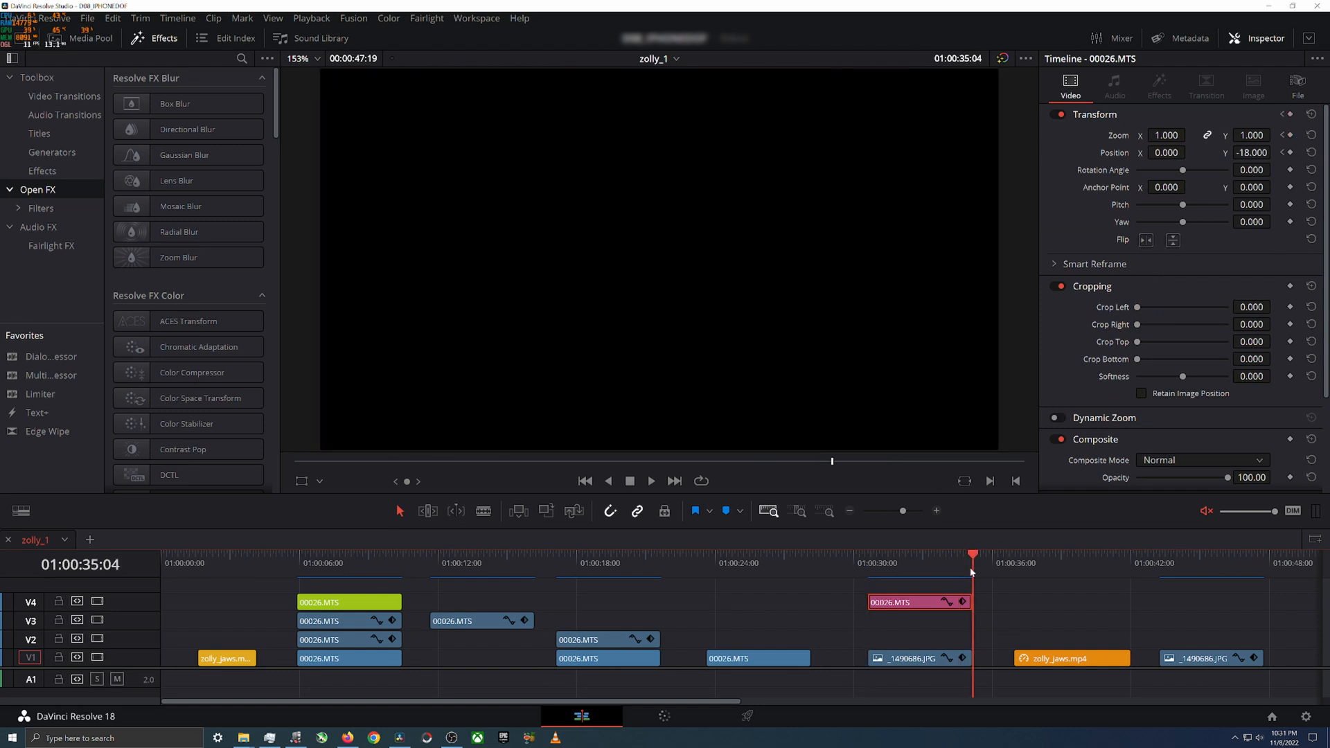
{"action": "key", "text": "Left"}
Step: Scrub across the composite, the orange zolly_jaws.mp4 clip and the untransformed _1490686.JPG copy
{"action": "left_click_drag", "start_coordinate": [870, 563], "coordinate": [896, 591]}
{"action": "left_click", "coordinate": [882, 565]}
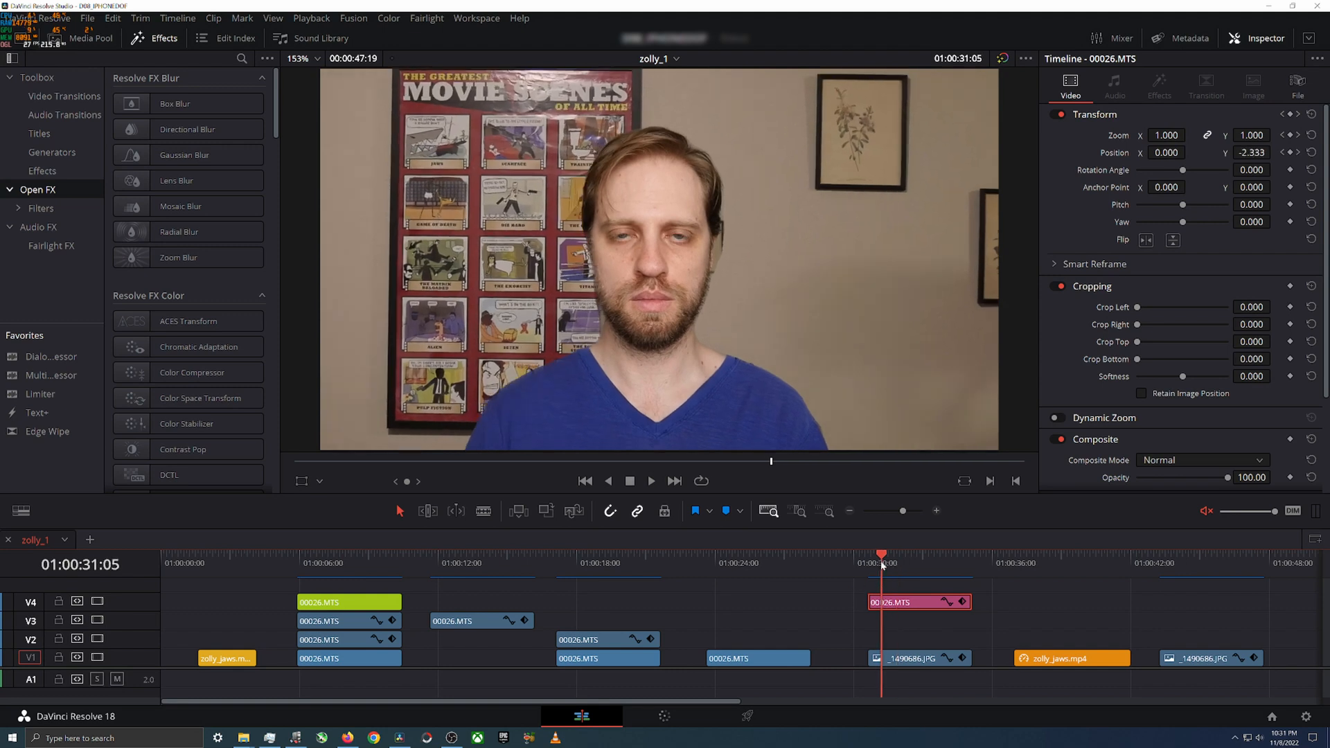
{"action": "left_click_drag", "start_coordinate": [1020, 567], "coordinate": [1226, 560]}
{"action": "left_click_drag", "start_coordinate": [870, 562], "coordinate": [1042, 567]}
Step: Play the first zolly_jaws.mp4 clip and the composite alternately to compare their dolly zoom effects
{"action": "left_click", "coordinate": [200, 572]}
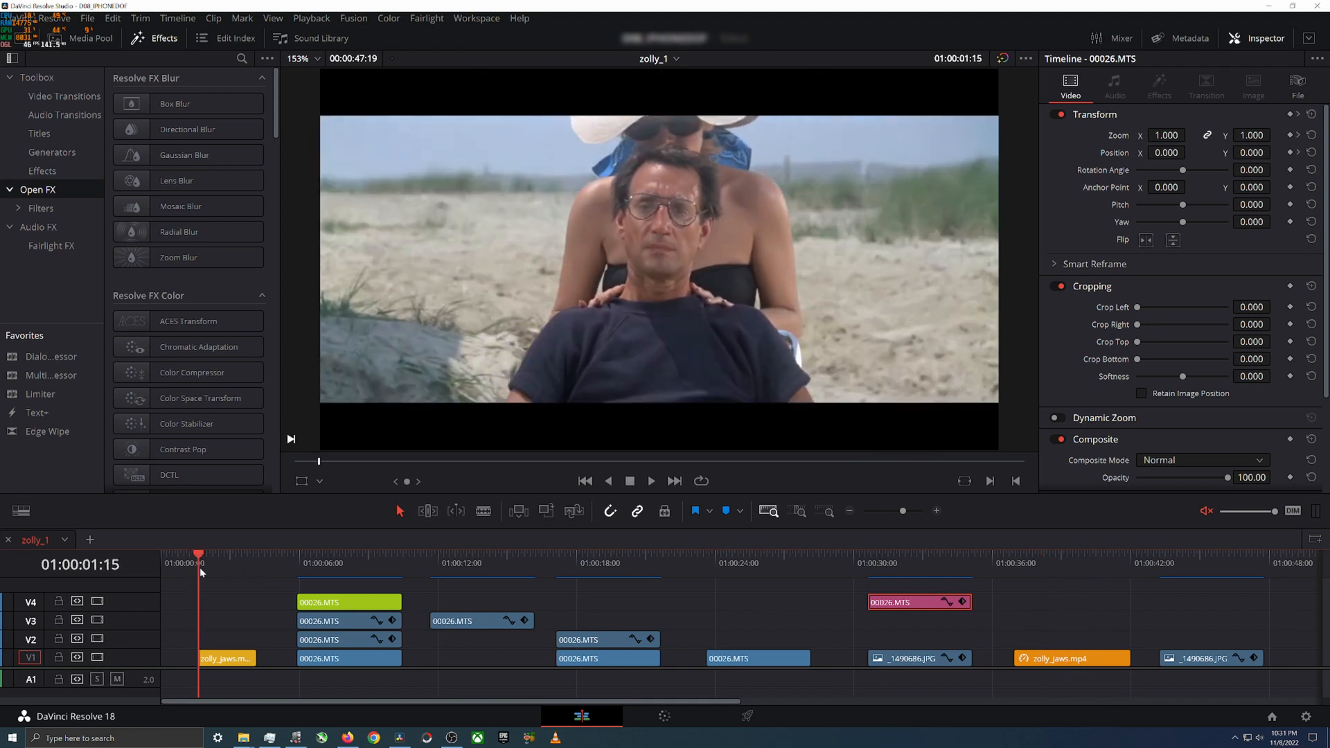
{"action": "key", "text": "space"}
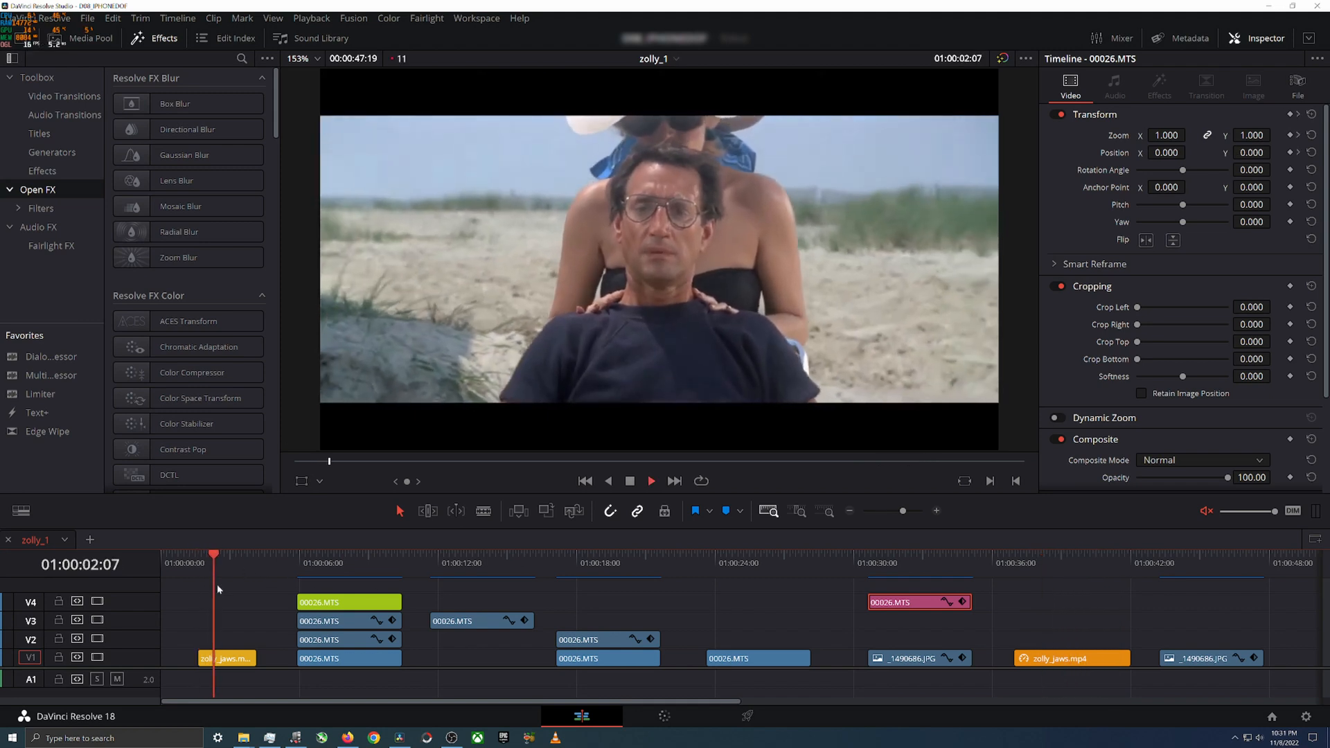
{"action": "key", "text": "space"}
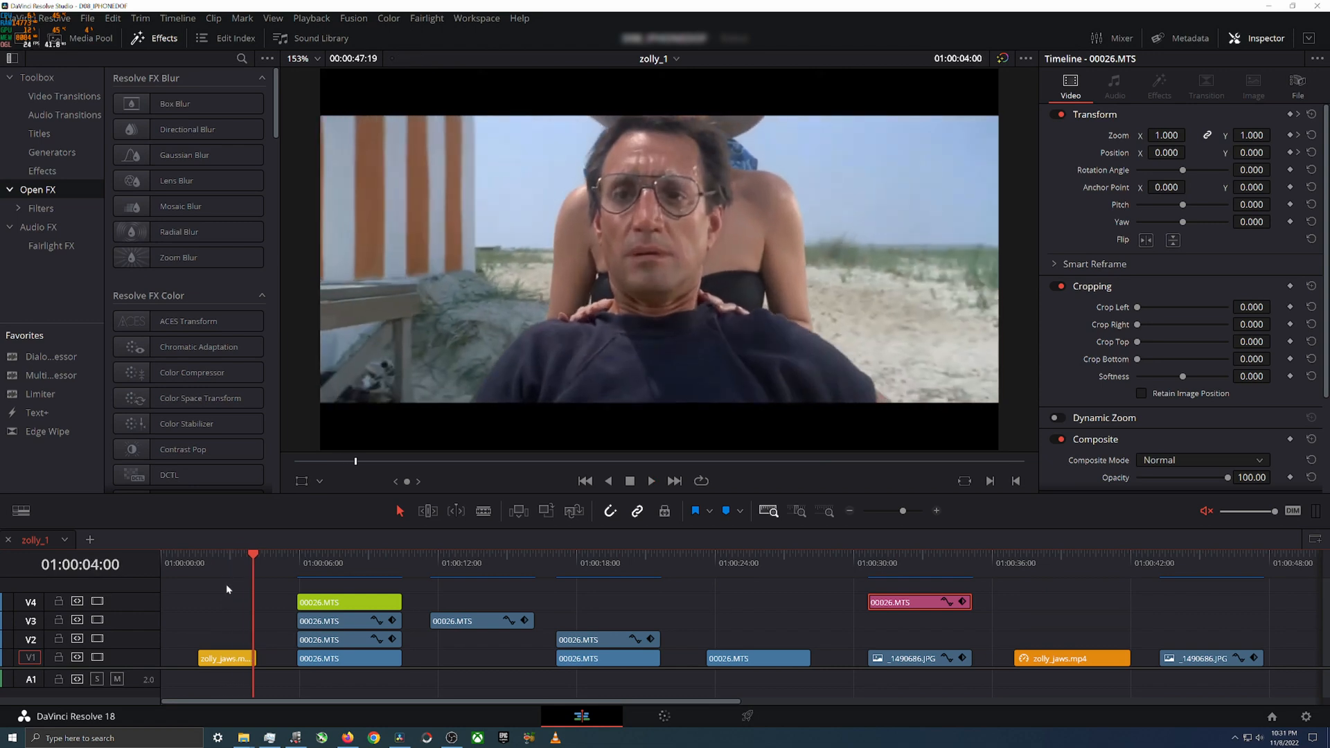
{"action": "left_click", "coordinate": [875, 568]}
{"action": "key", "text": "space"}
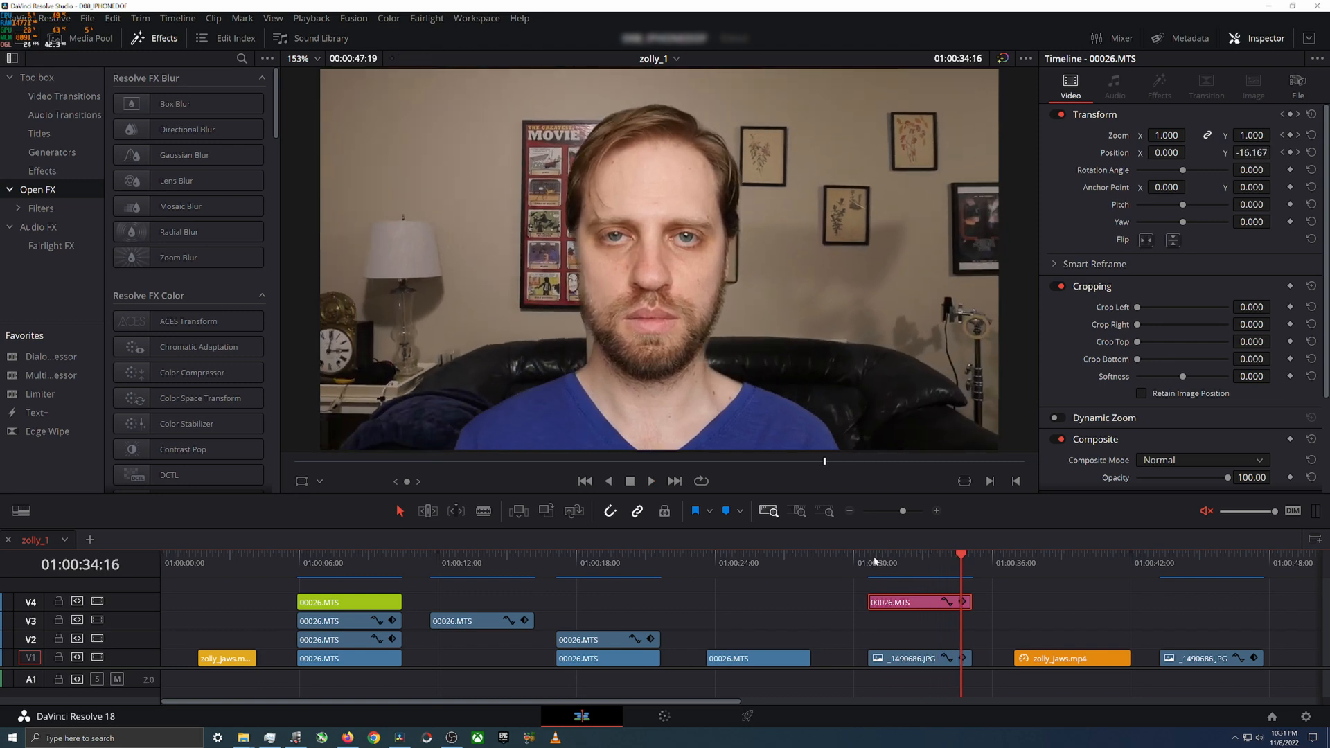
{"action": "left_click", "coordinate": [875, 566]}
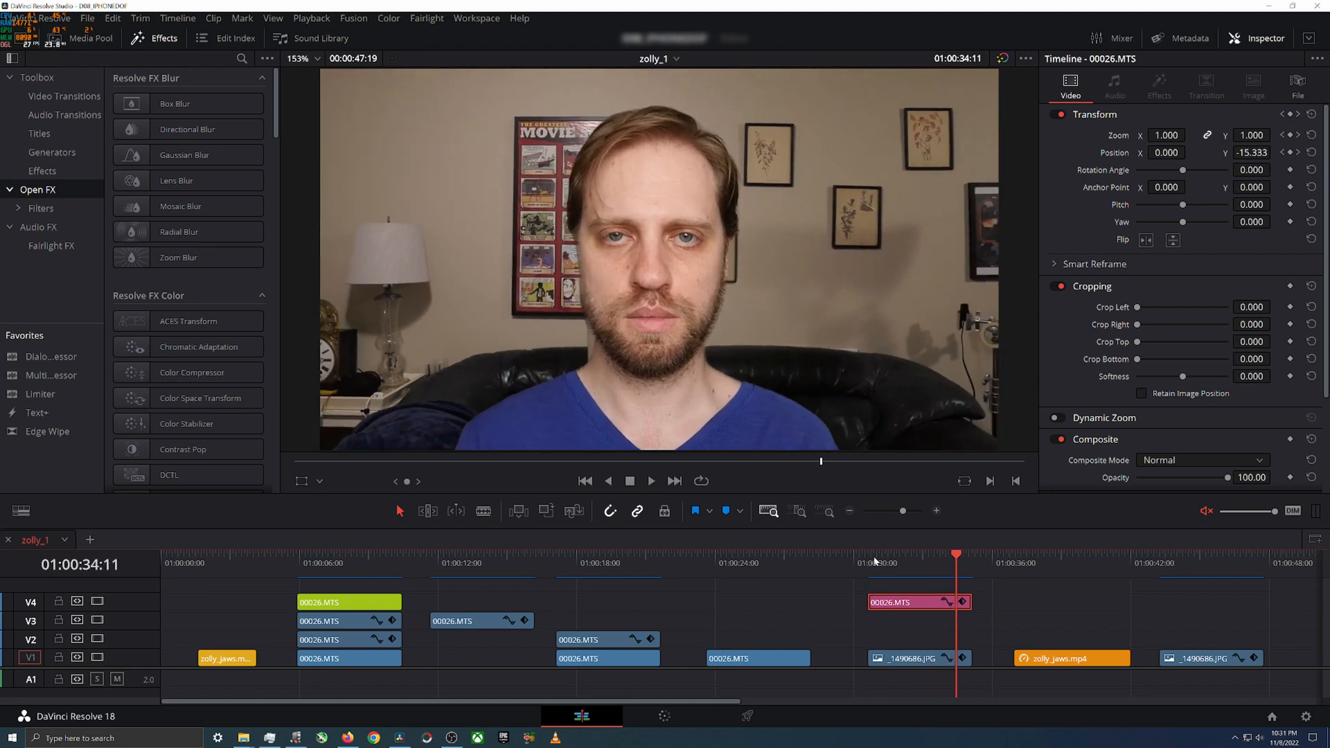
{"action": "left_click", "coordinate": [196, 562]}
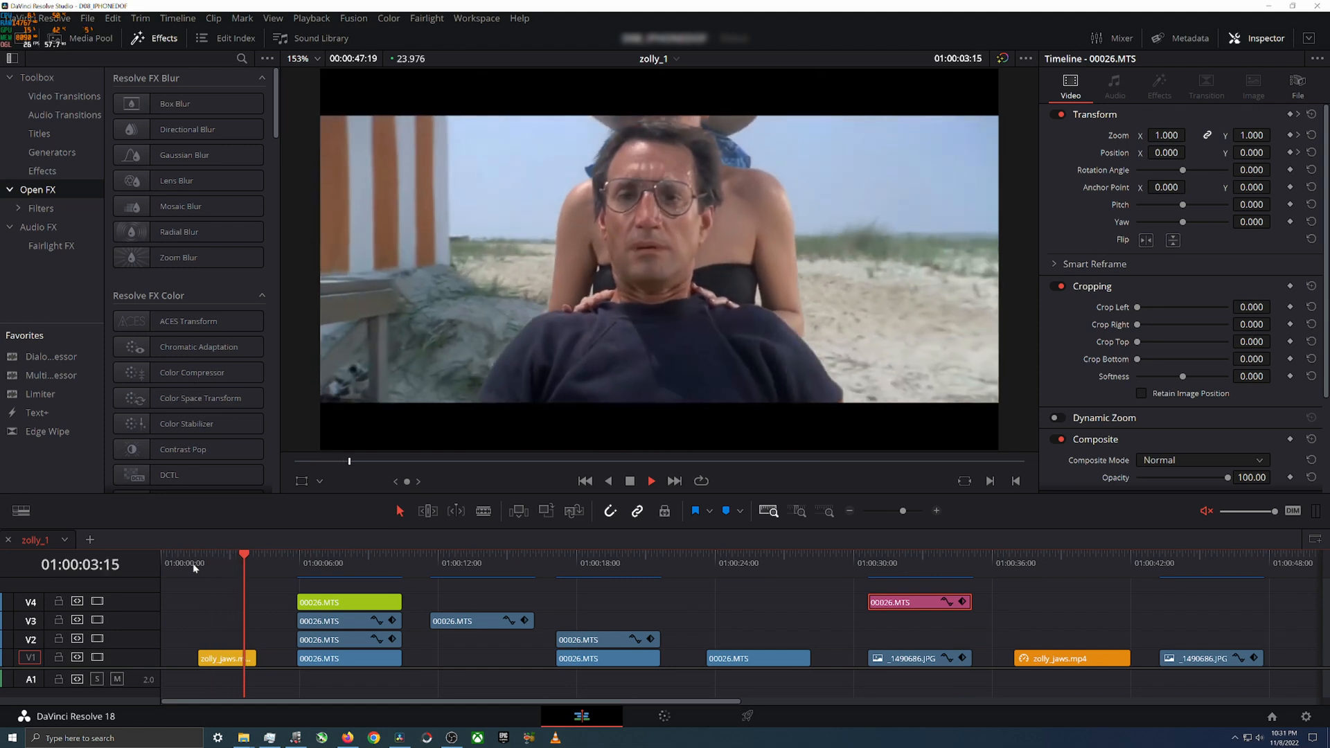
{"action": "left_click", "coordinate": [199, 562]}
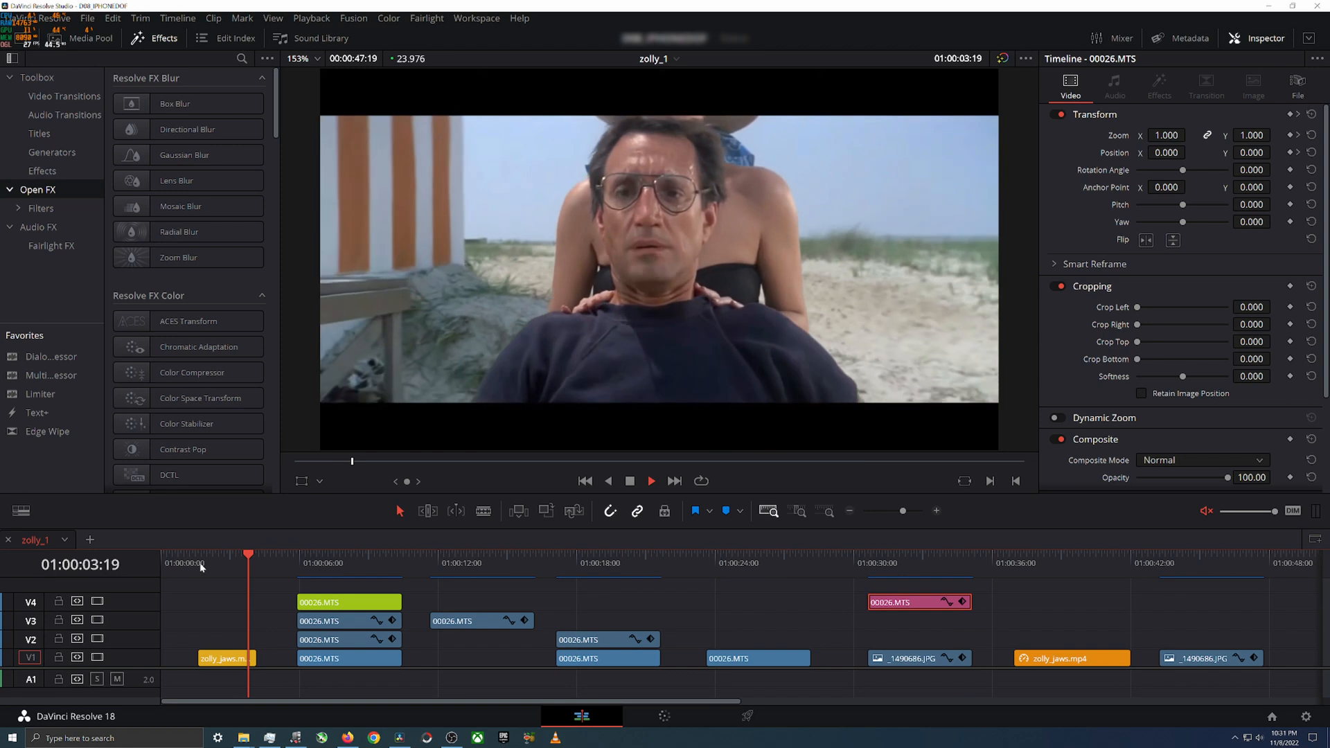
{"action": "left_click", "coordinate": [862, 562]}
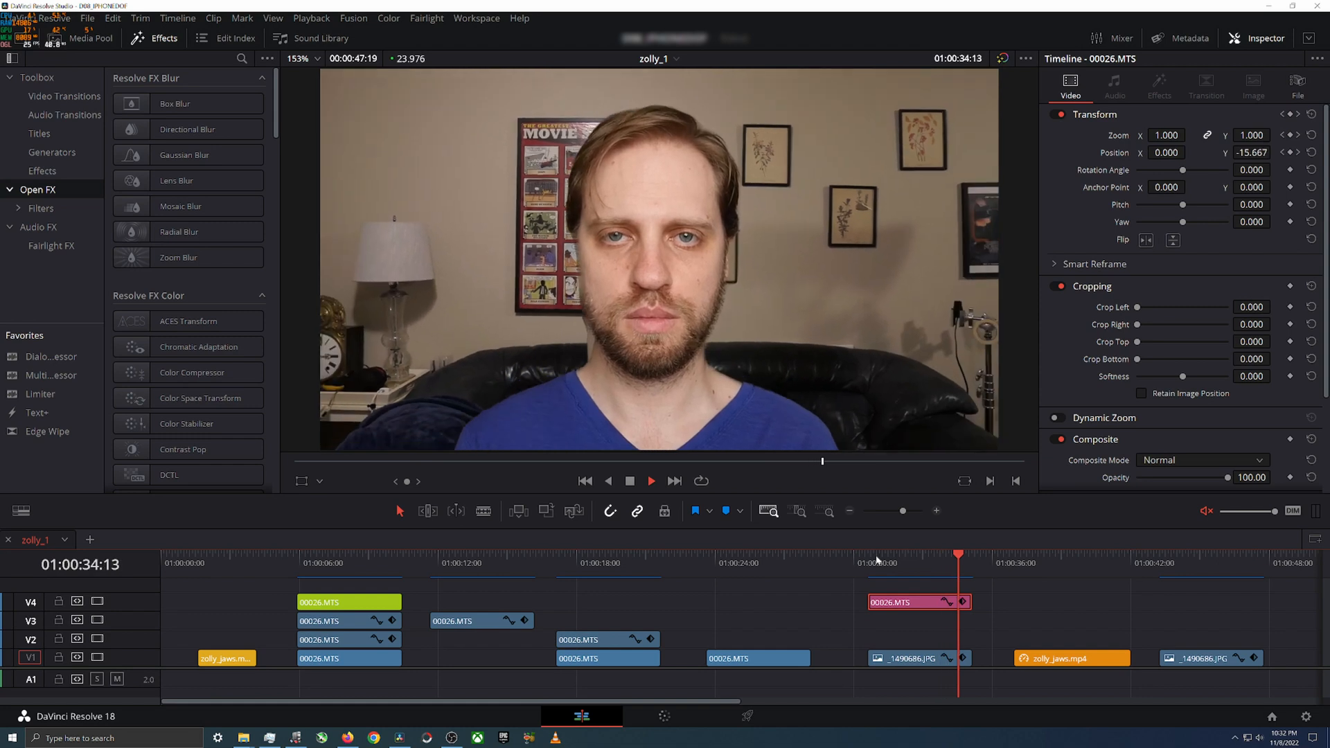
{"action": "left_click", "coordinate": [877, 562]}
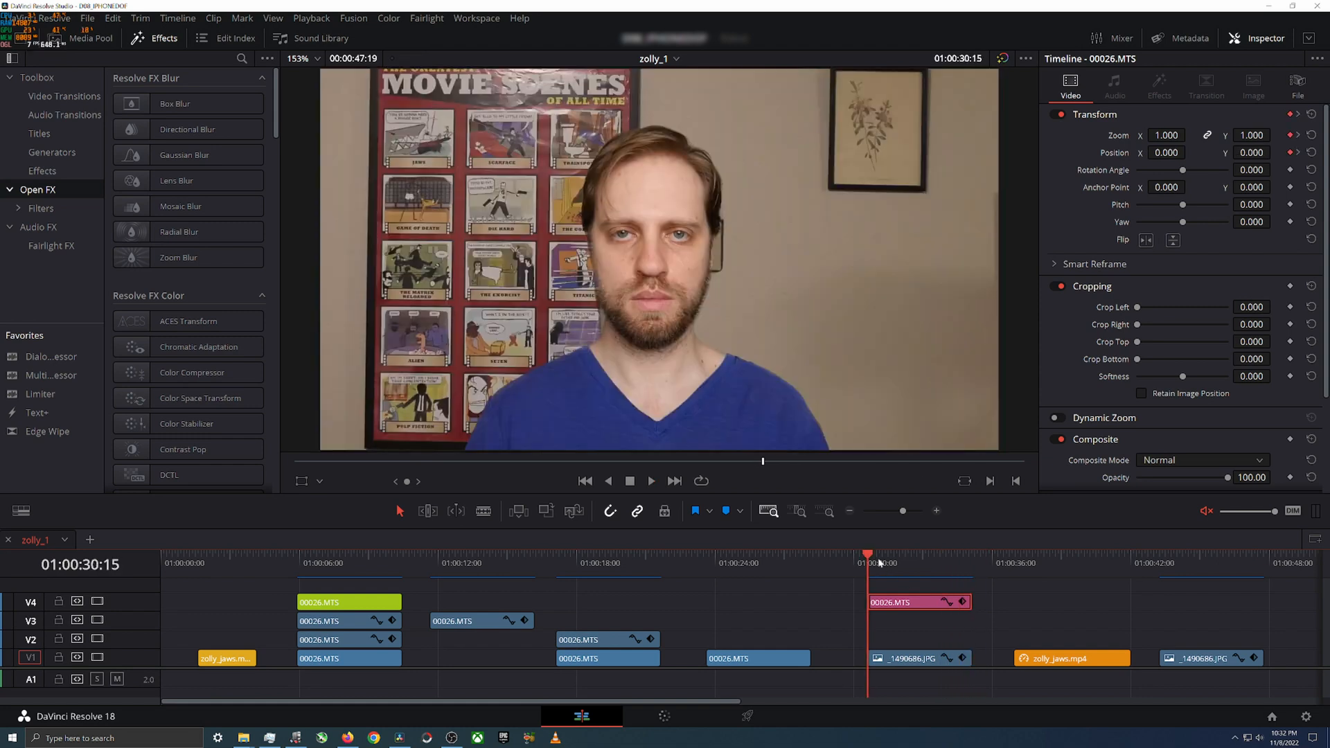
Step: Play the dolly zoom composite repeatedly from its start, pausing between passes to examine the background movement
{"action": "key", "text": "space"}
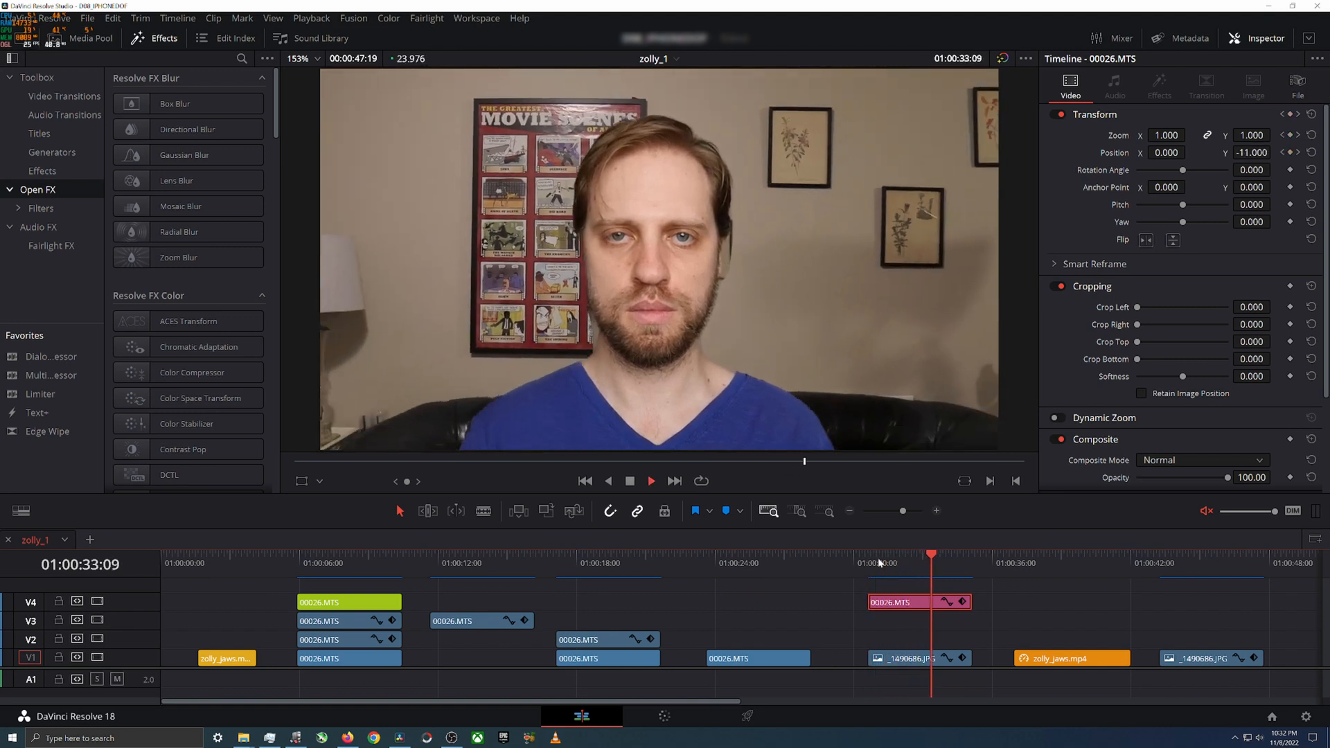
{"action": "key", "text": "space"}
{"action": "key", "text": "space"}
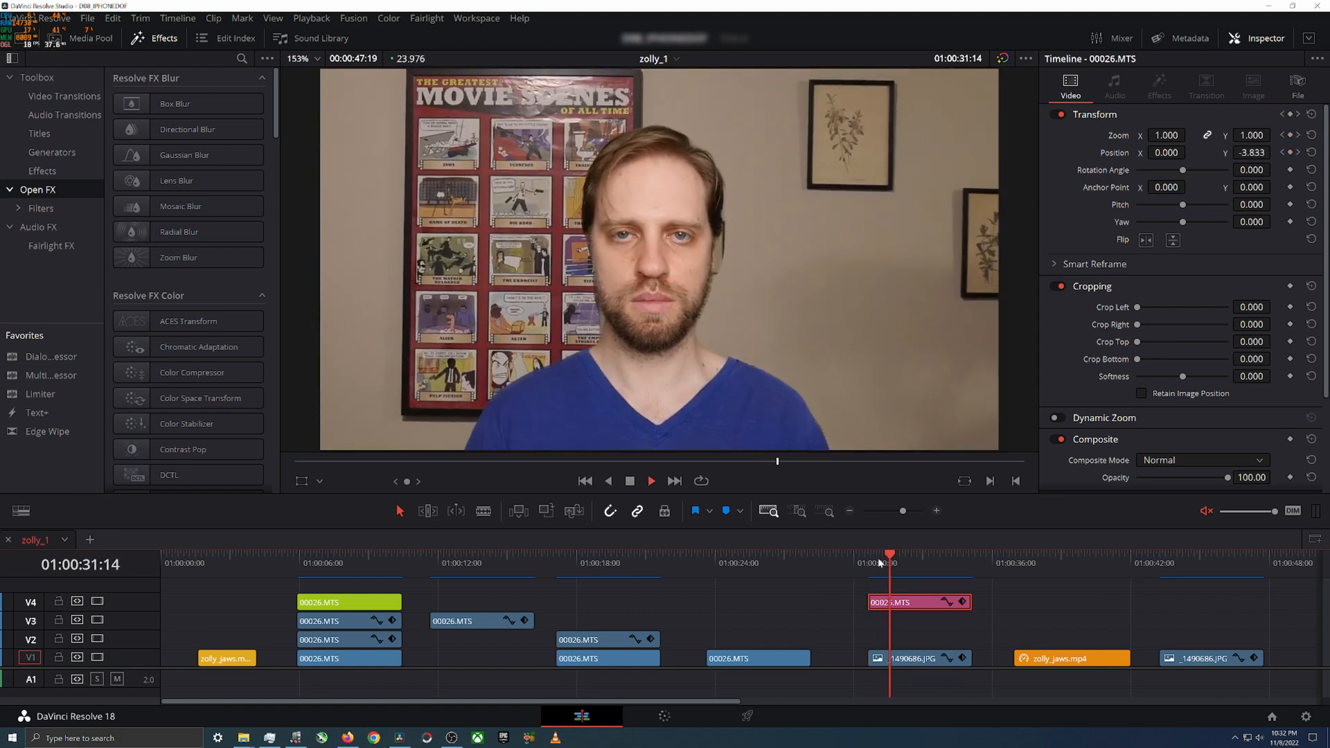
{"action": "key", "text": "space"}
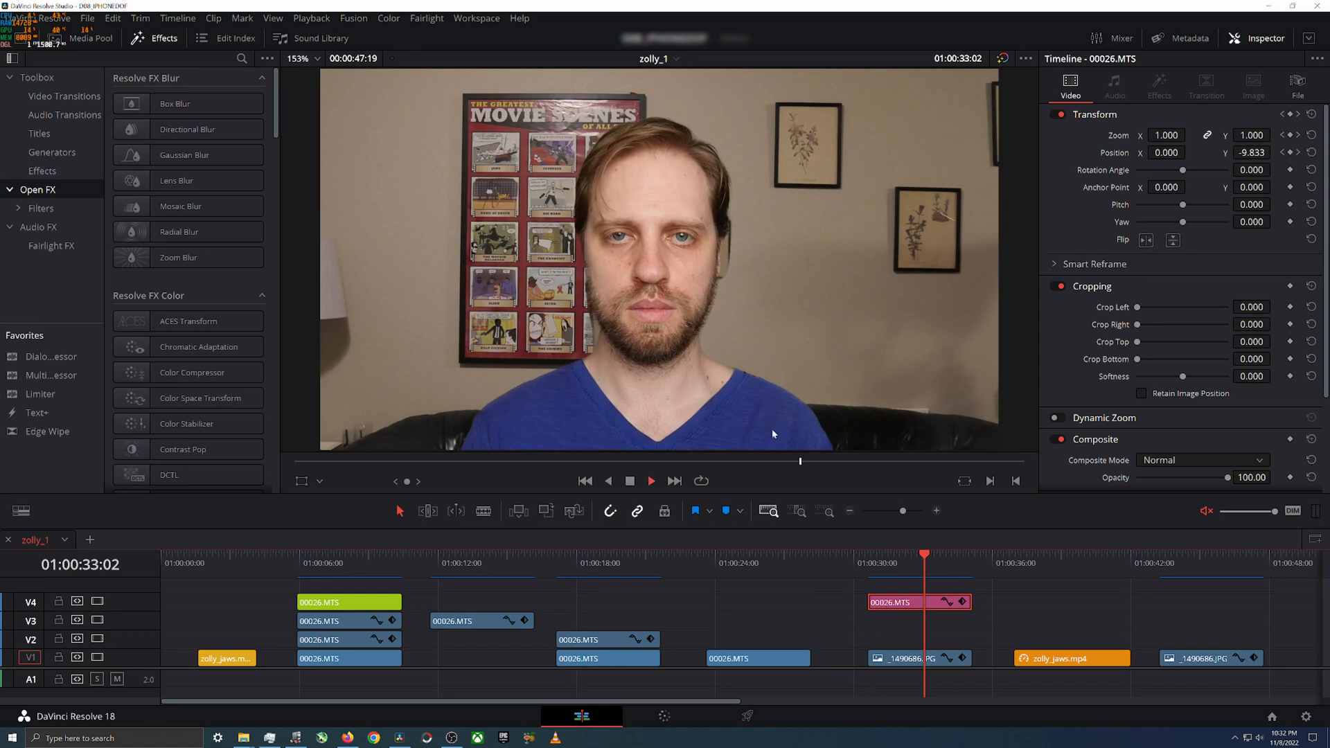
{"action": "key", "text": "space"}
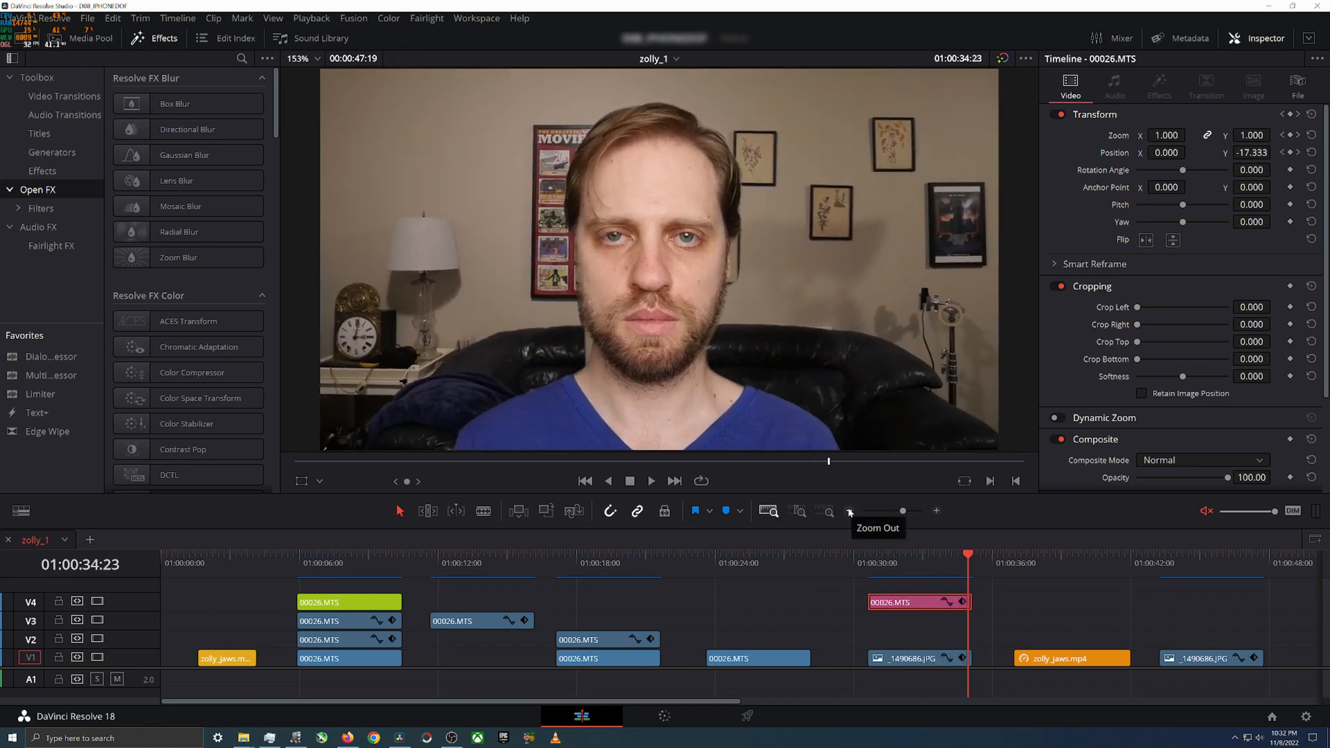
{"action": "left_click", "coordinate": [875, 562]}
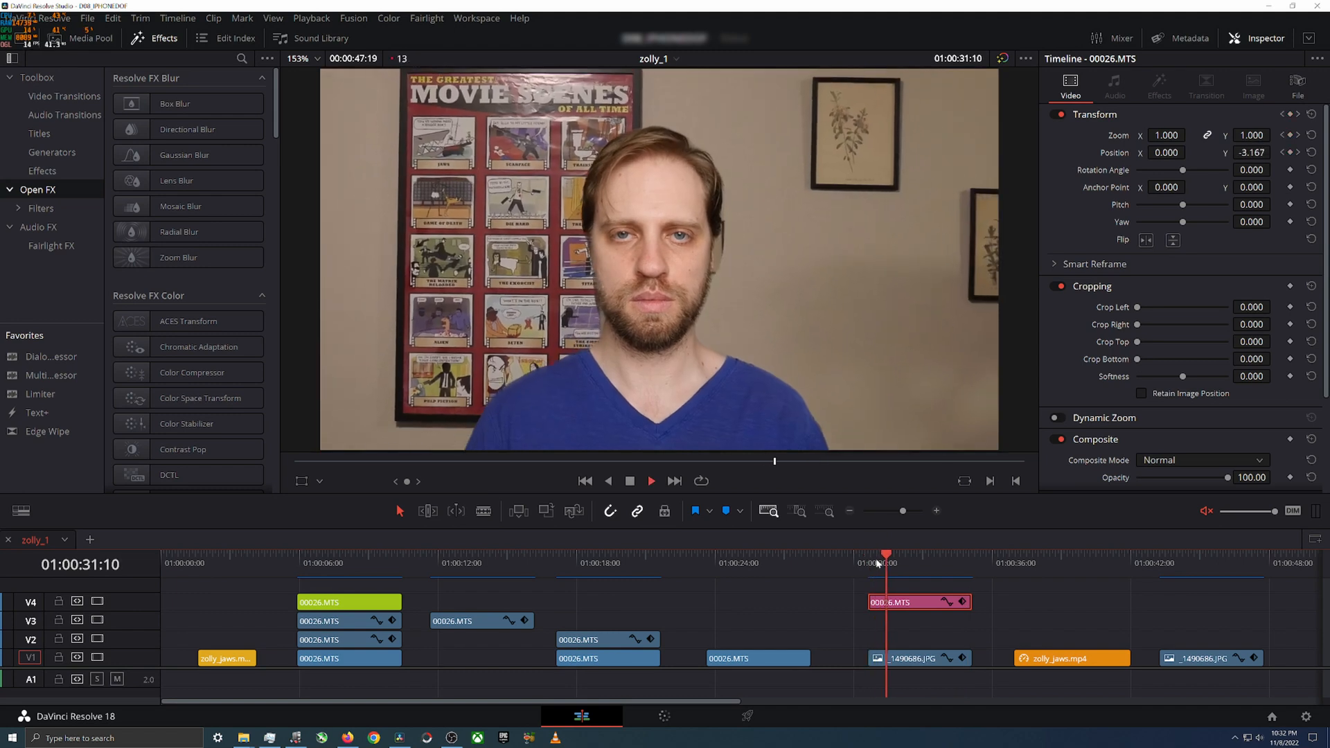
{"action": "key", "text": "space"}
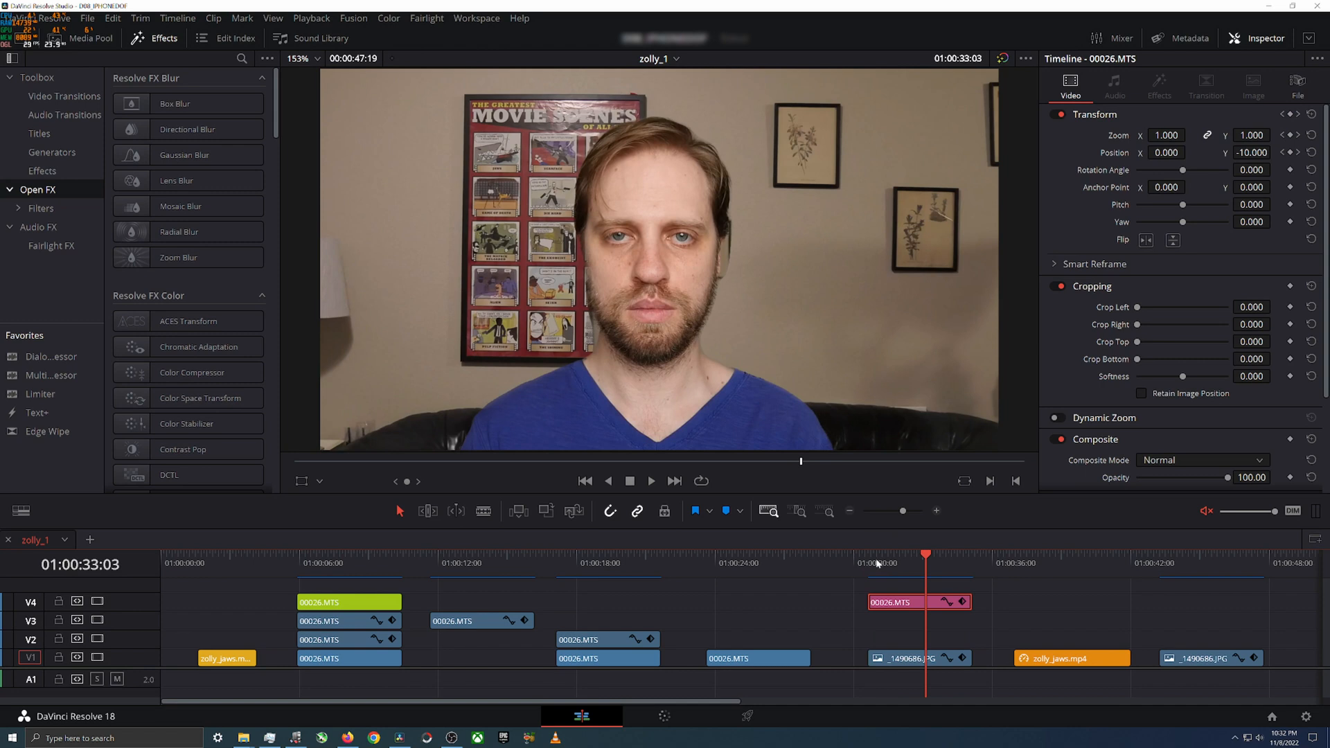
Step: Play from 01:00:30:15 through the composite and the orange zolly_jaws.mp4 clip, stopping in the gap after it
{"action": "left_click", "coordinate": [876, 566]}
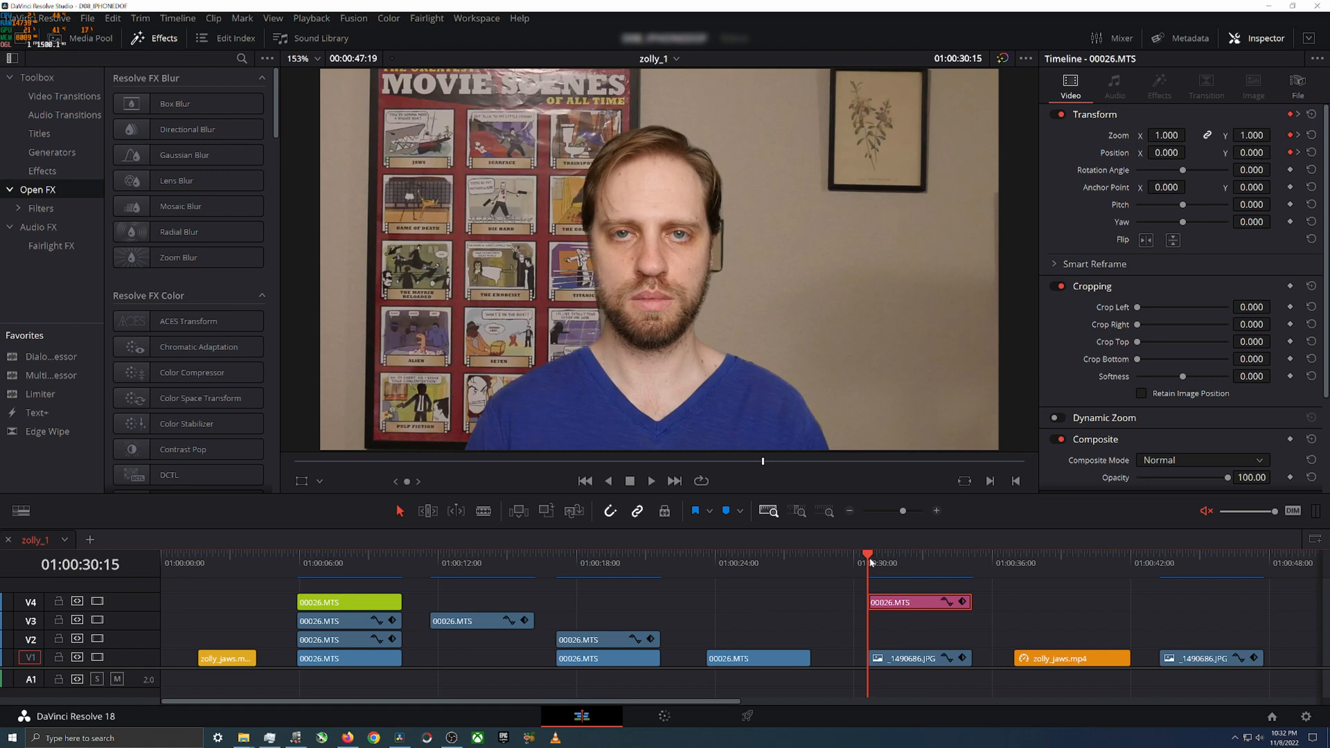
{"action": "key", "text": "space"}
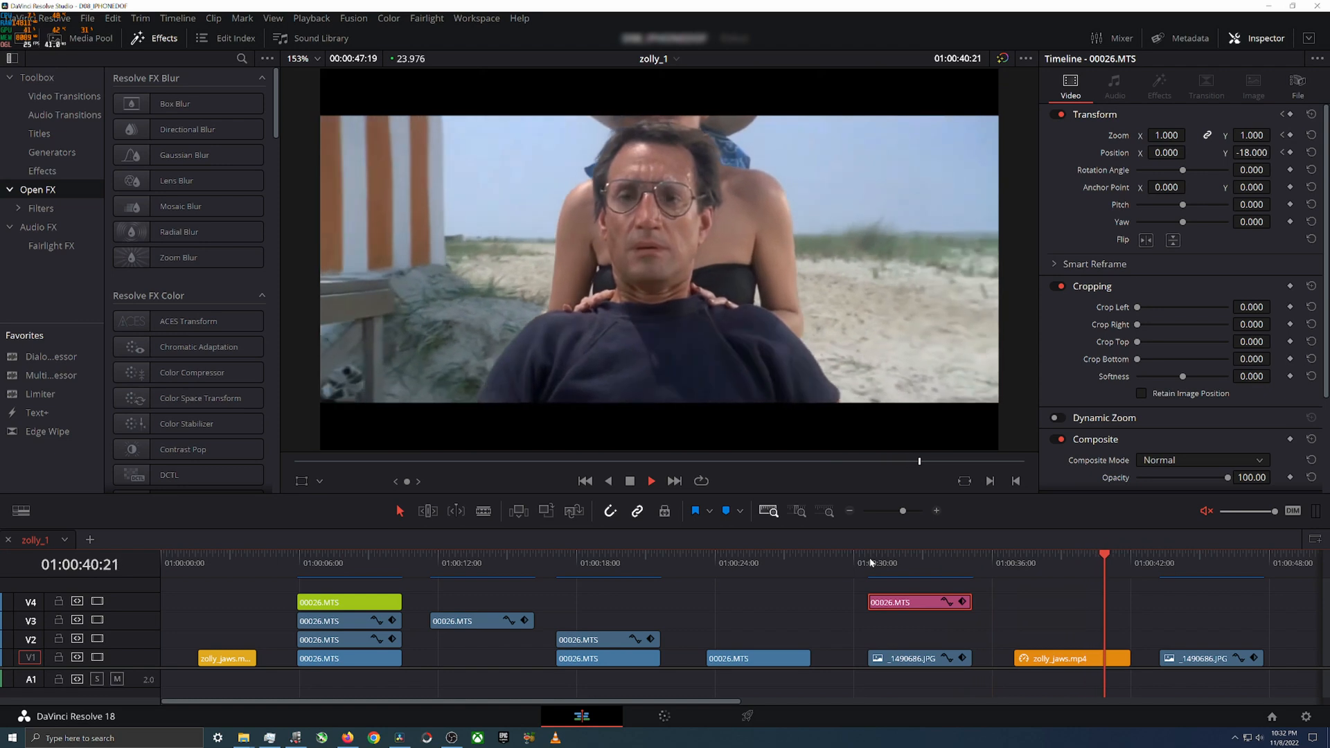
{"action": "key", "text": "space"}
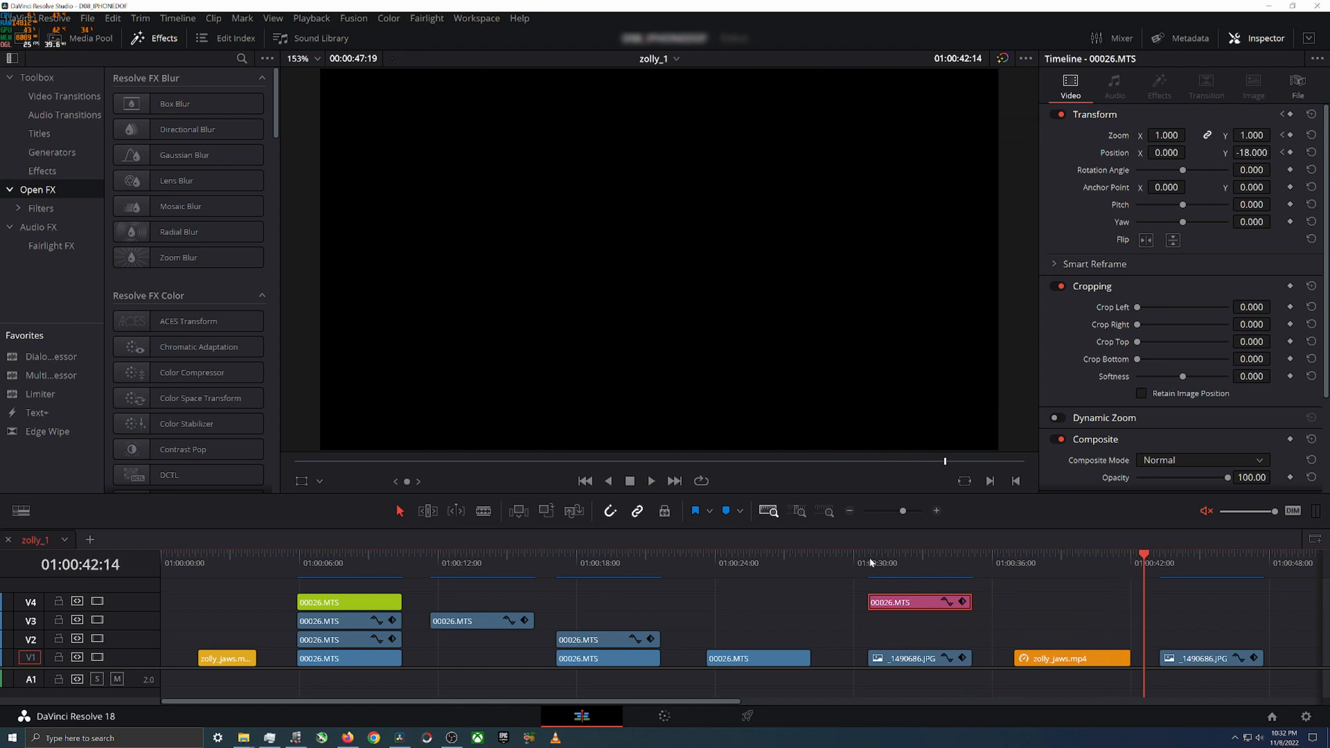
Step: Replay only the composite of the pink V4 clip twice and return to its start at 01:00:30:15
{"action": "left_click", "coordinate": [872, 561]}
{"action": "key", "text": "space"}
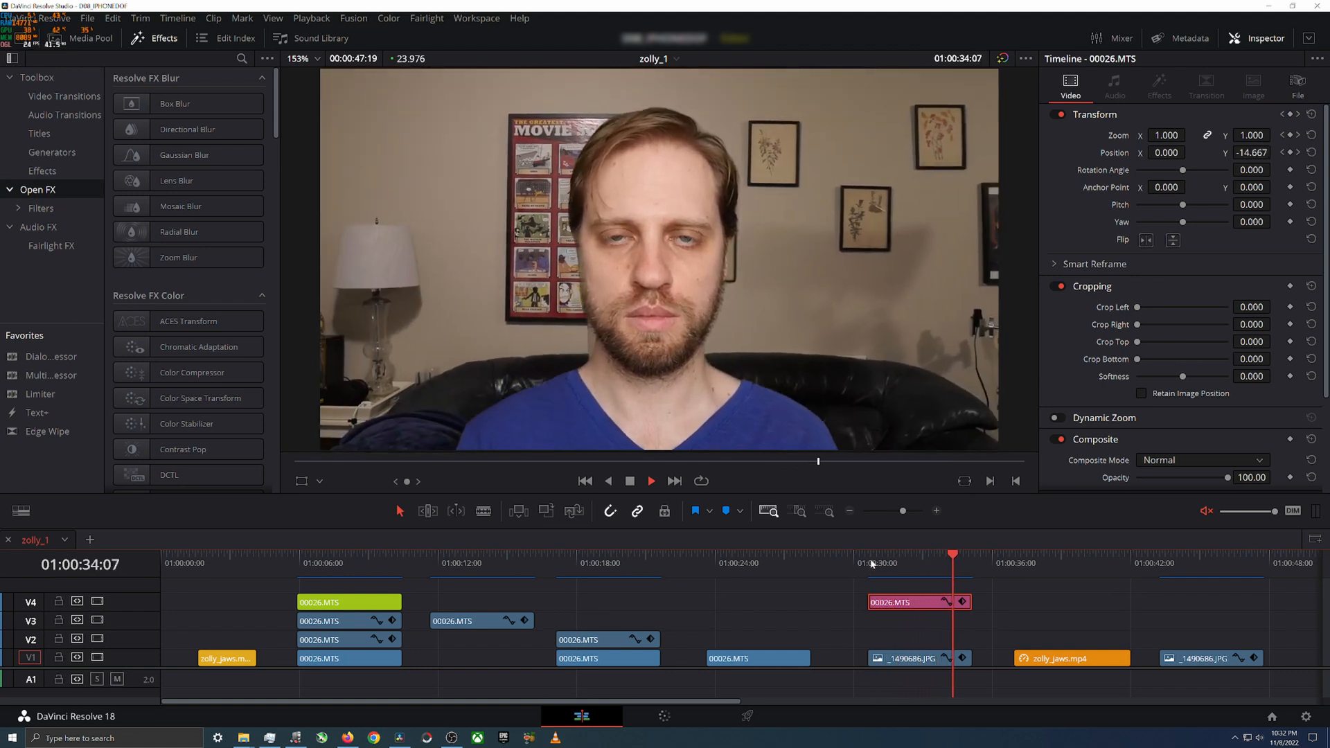
{"action": "key", "text": "space"}
{"action": "left_click", "coordinate": [870, 563]}
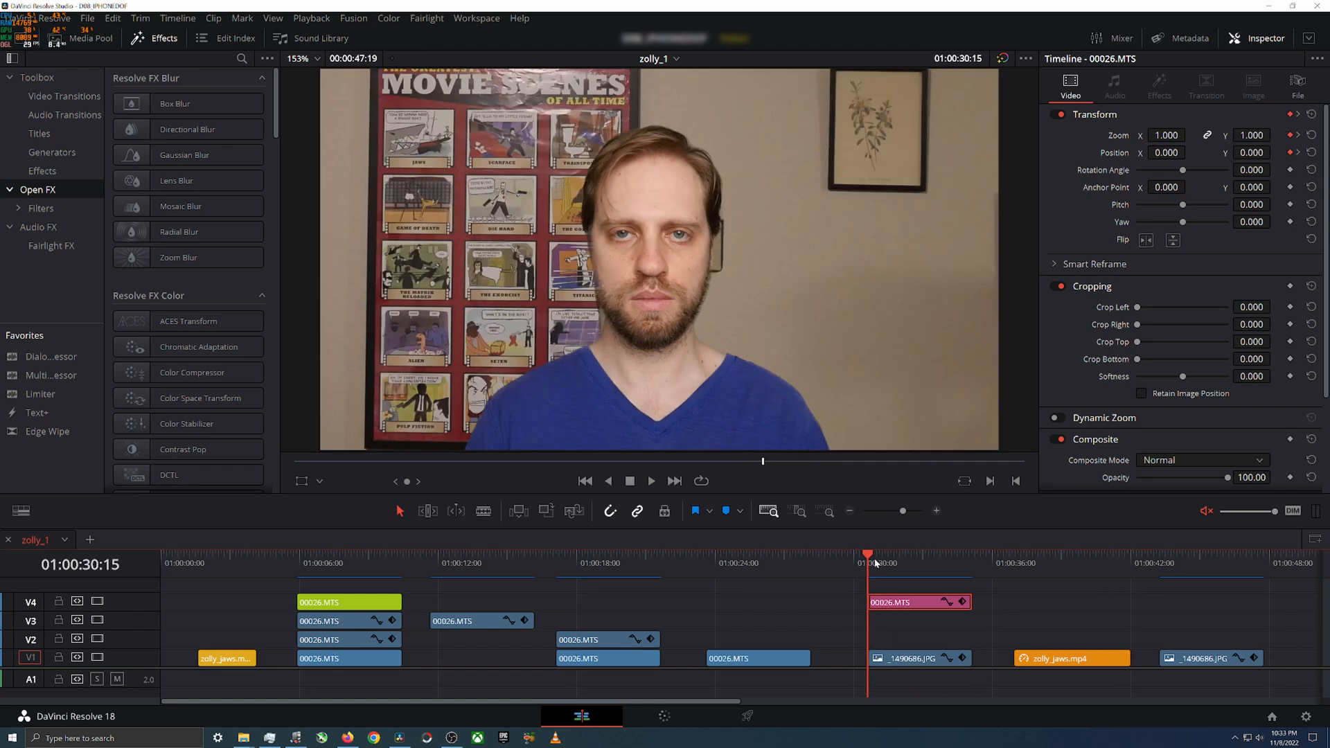
{"action": "key", "text": "space"}
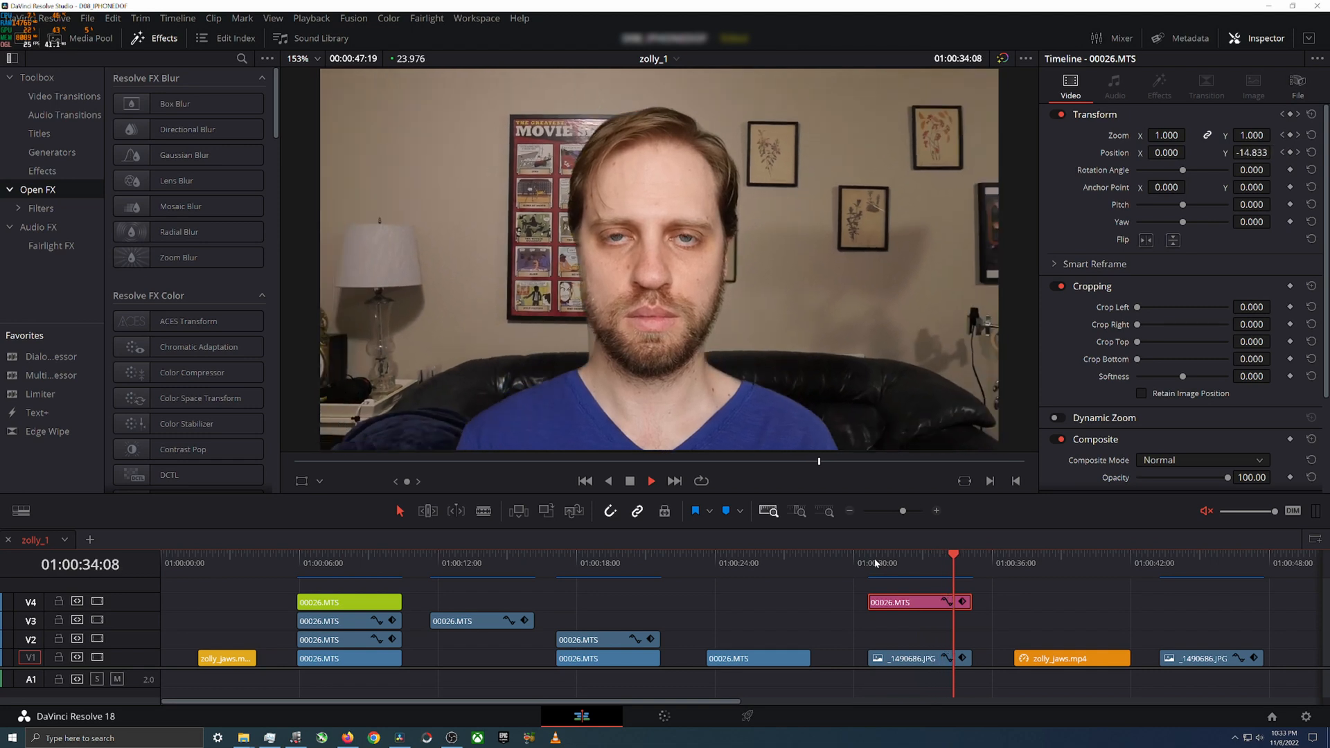
{"action": "left_click", "coordinate": [875, 563]}
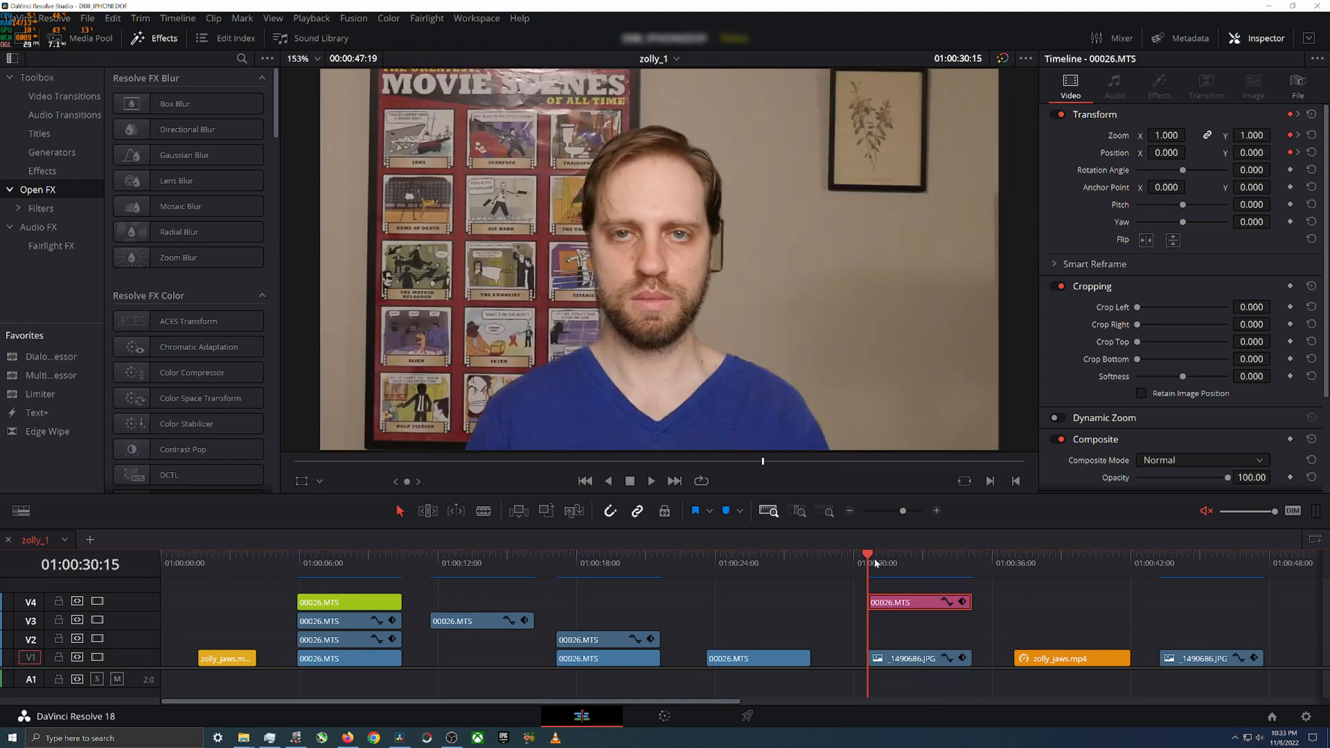